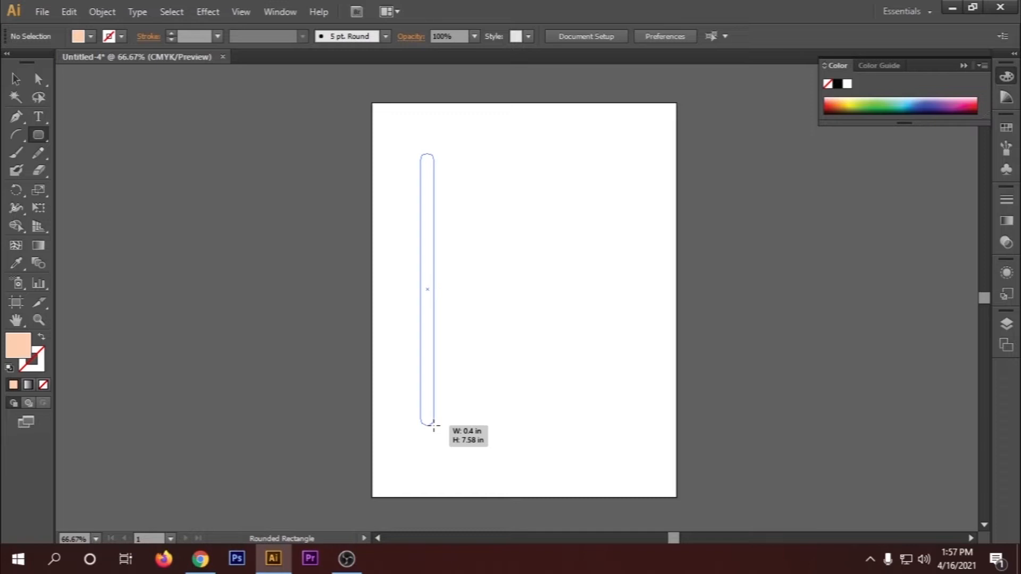
Duplicate the tall rounded bar twice to the right so three identical bars stand side by side
click(26, 76)
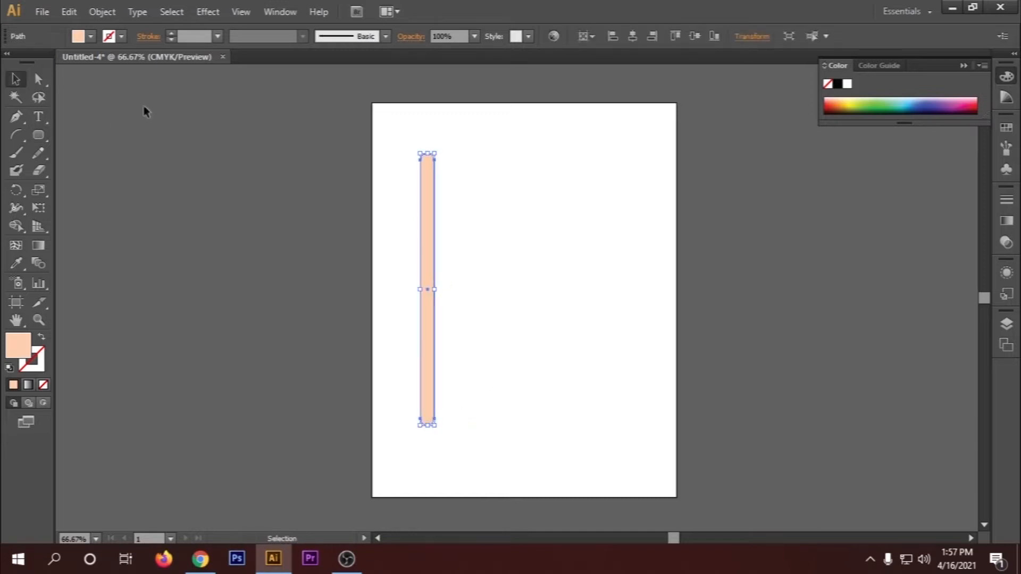
click(503, 205)
click(427, 208)
drag(428, 213, 447, 213)
key(ctrl+d)
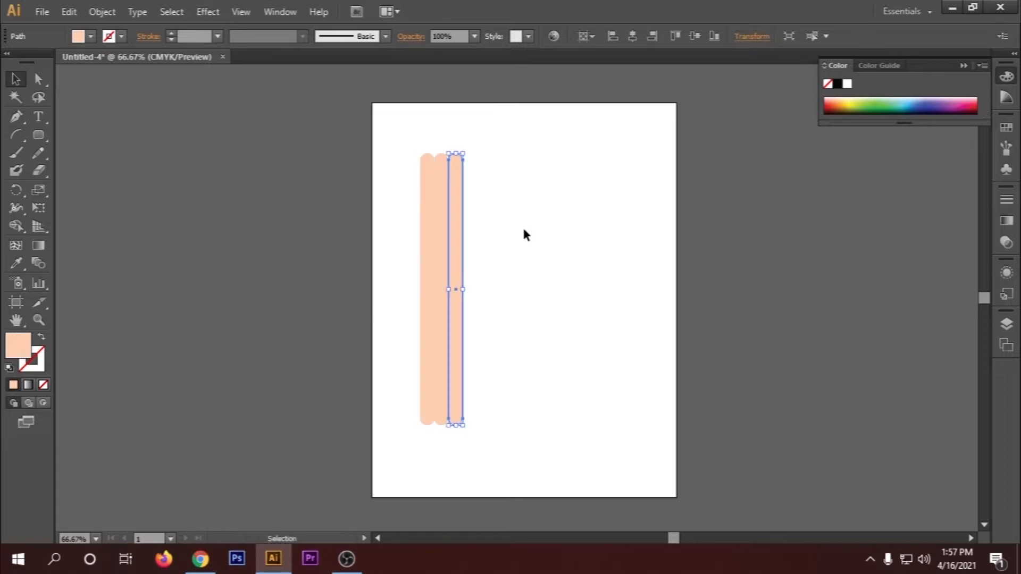
click(522, 226)
Change the fill of the right-hand bar to orange-red DB3609
click(452, 288)
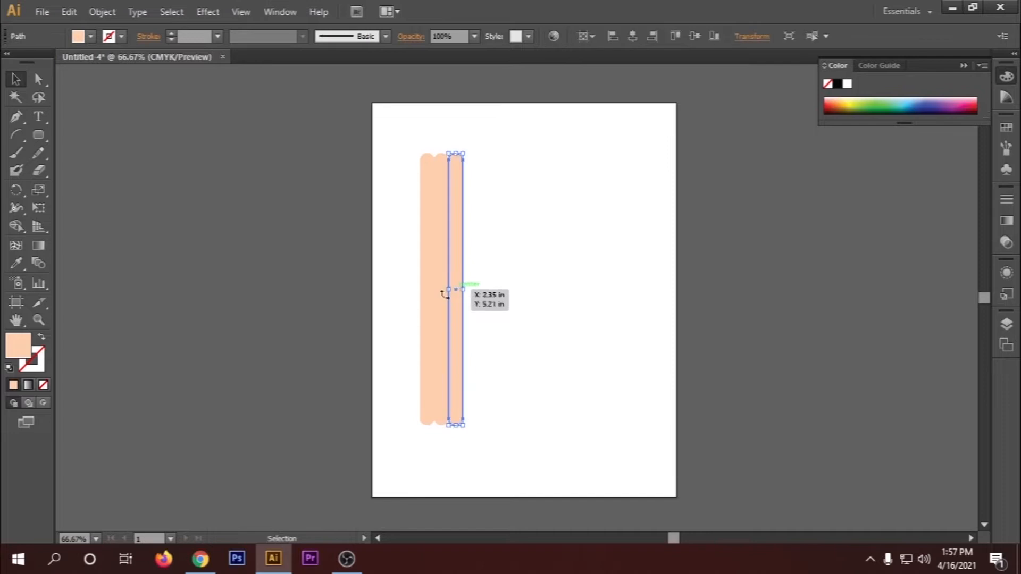
double_click(22, 350)
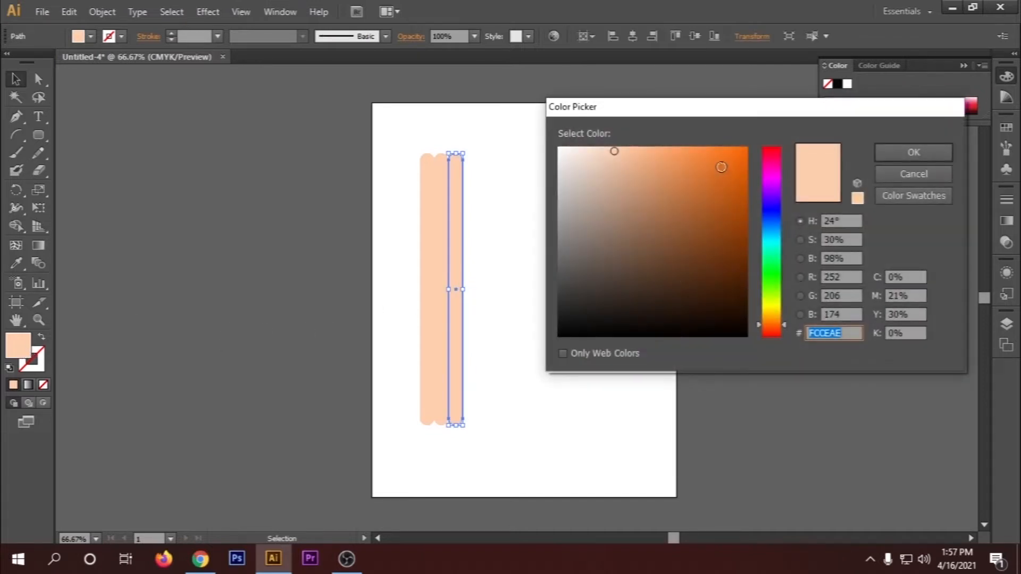
click(720, 167)
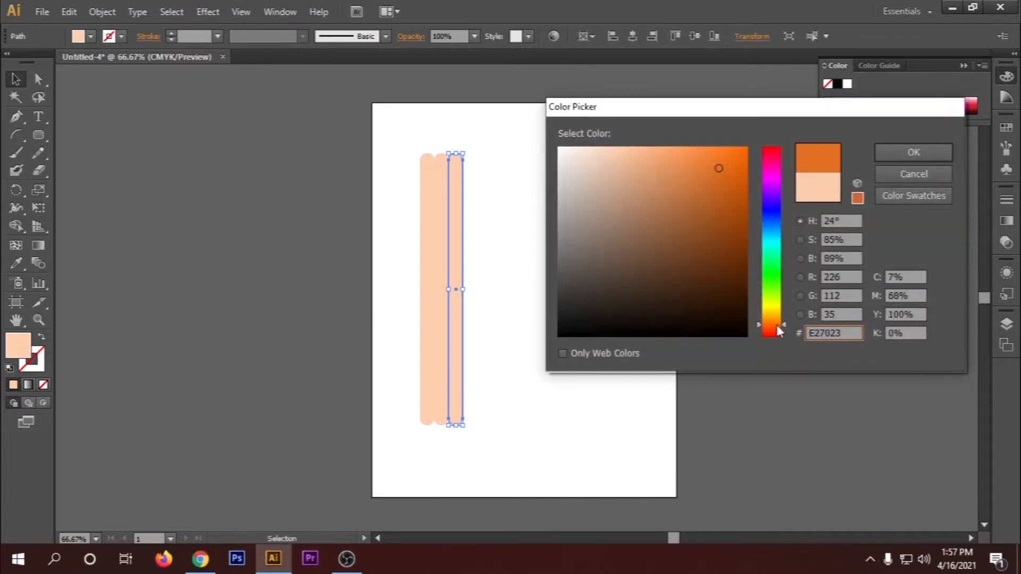
drag(779, 331, 778, 336)
mouse_move(718, 189)
mouse_down()
mouse_move(734, 198)
mouse_move(741, 173)
mouse_up()
click(894, 151)
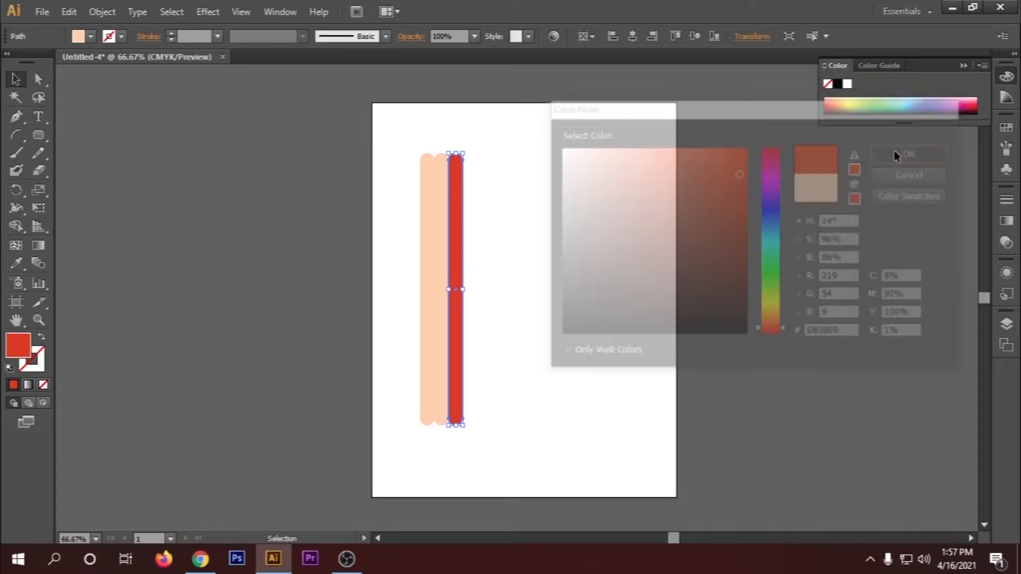
click(572, 203)
Fill the middle bar with bright red EF2307
click(440, 222)
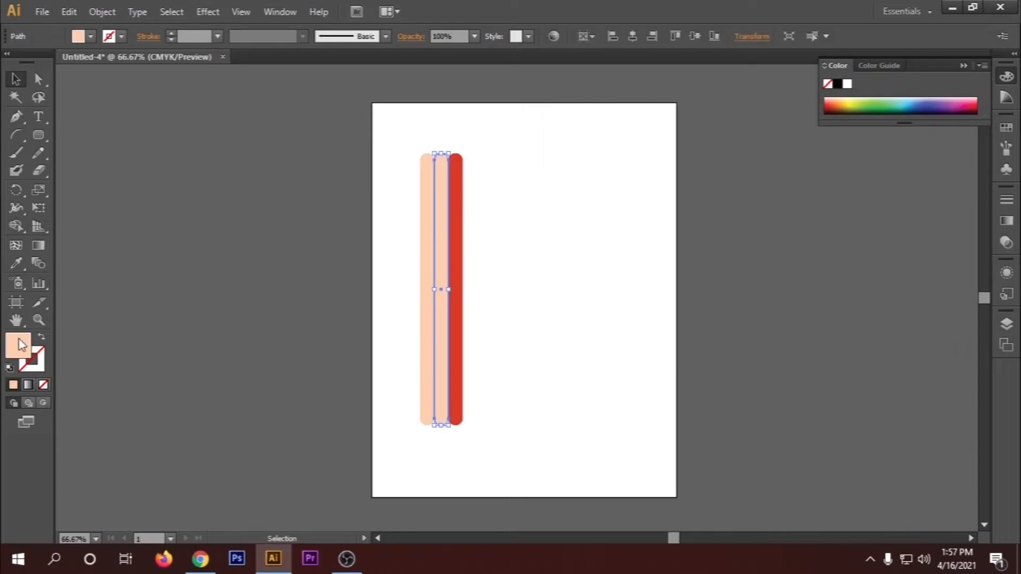
double_click(19, 345)
mouse_move(732, 169)
mouse_down()
mouse_move(751, 154)
mouse_move(750, 173)
mouse_up()
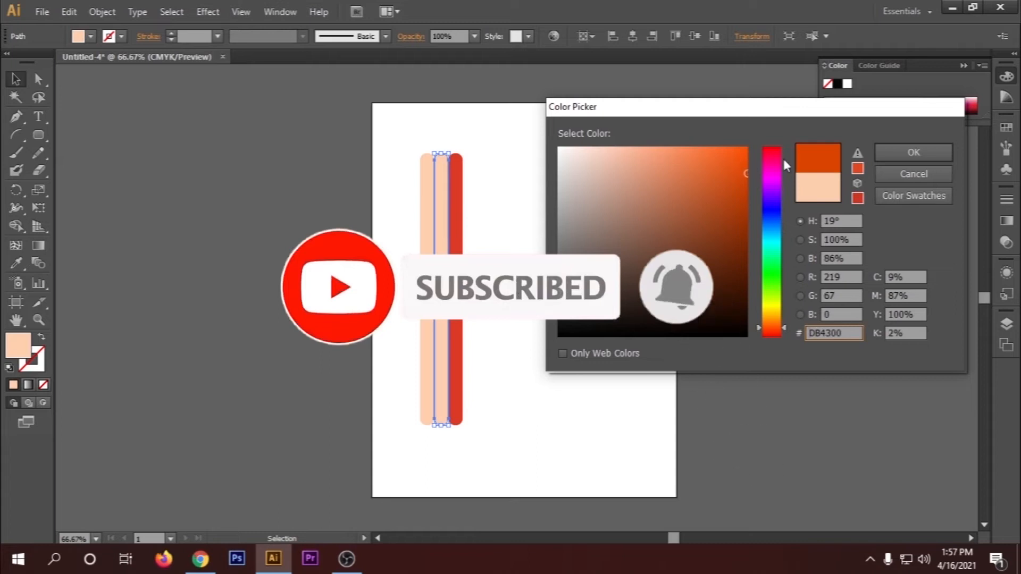
click(777, 335)
mouse_move(745, 248)
mouse_down()
mouse_move(732, 170)
mouse_move(743, 158)
mouse_up()
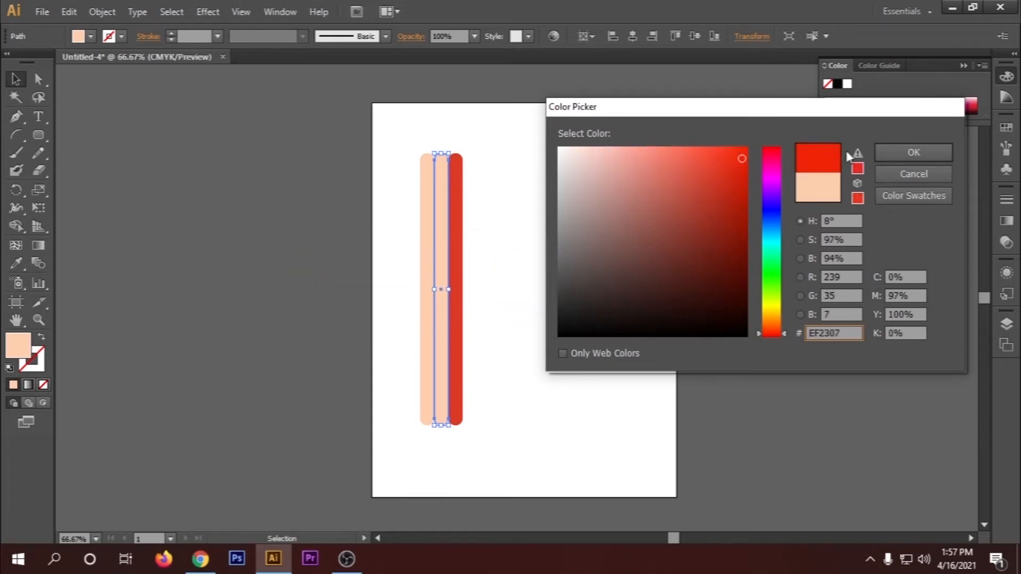
click(913, 152)
click(532, 224)
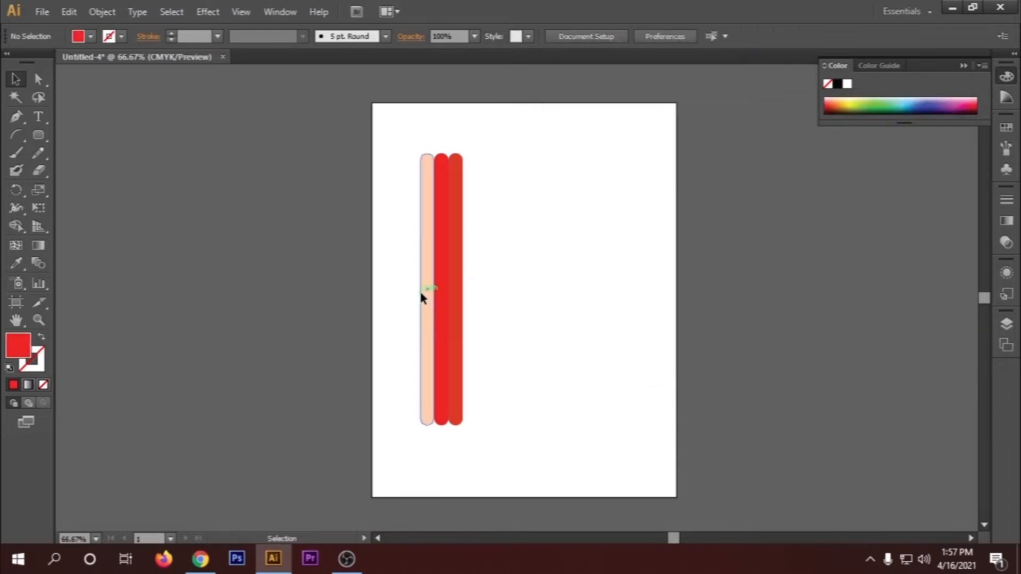
Fill the left-hand bar with a bright red of about FC280B
click(422, 295)
double_click(16, 344)
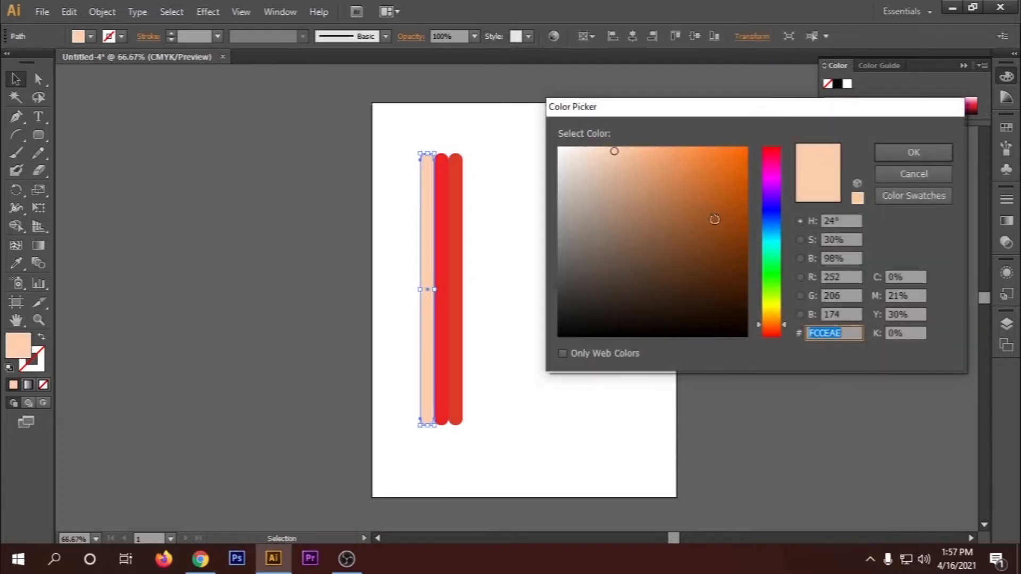
click(775, 330)
drag(734, 254, 747, 147)
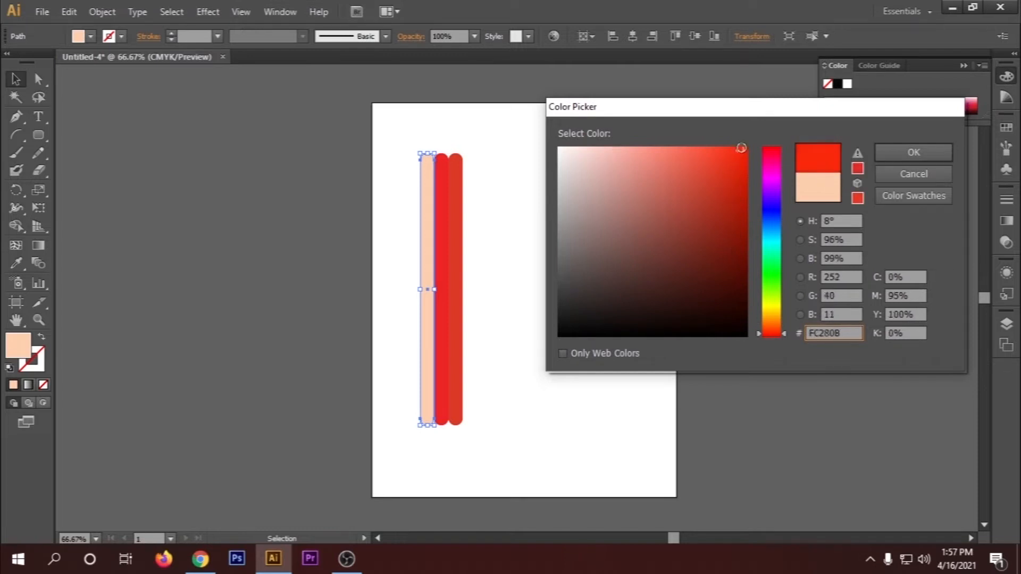
click(913, 153)
click(596, 171)
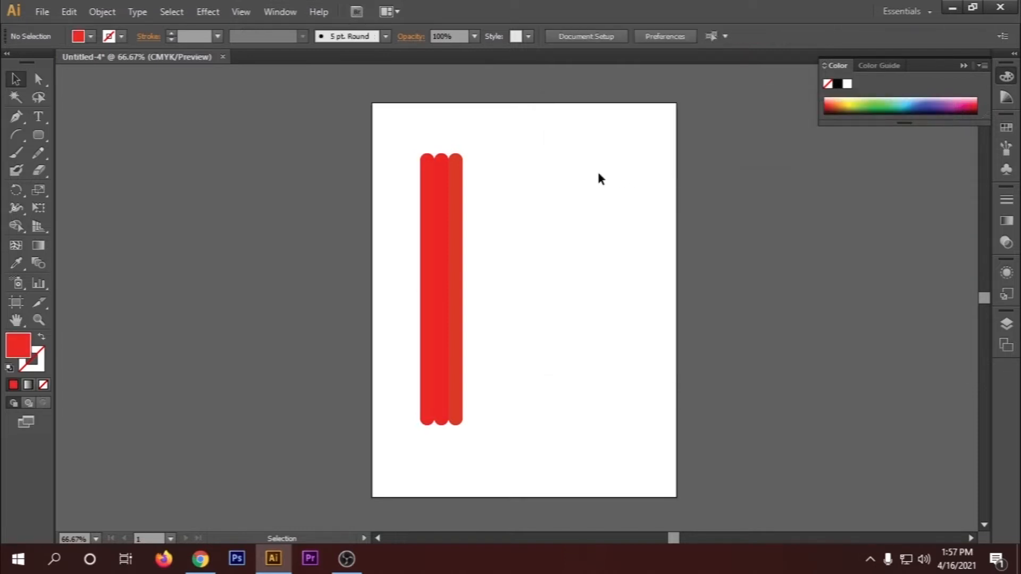
Darken the right-hand bar's fill to a deep red to shade that side of the pencil
click(455, 194)
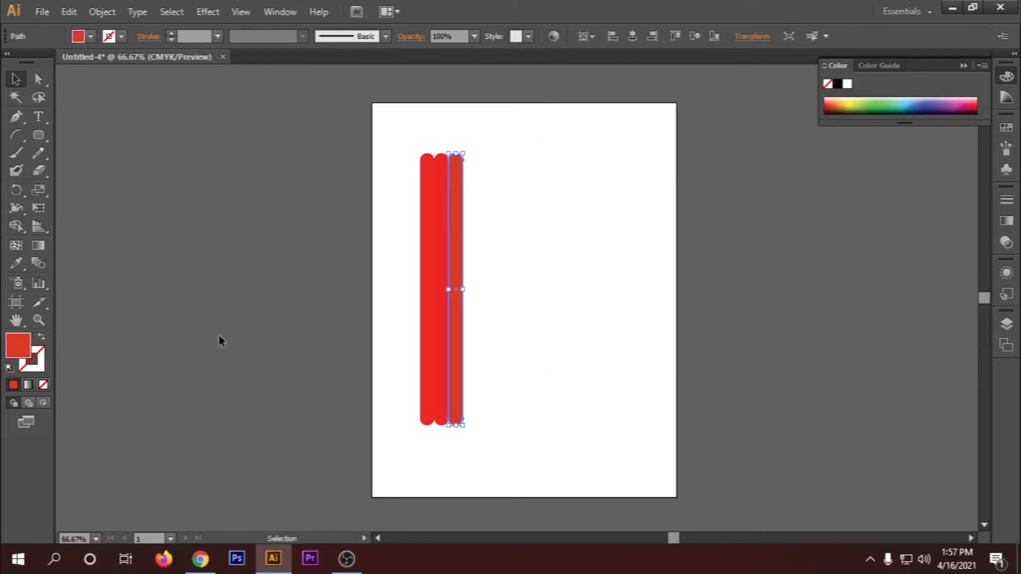
double_click(30, 356)
drag(718, 166, 740, 208)
click(913, 153)
click(651, 167)
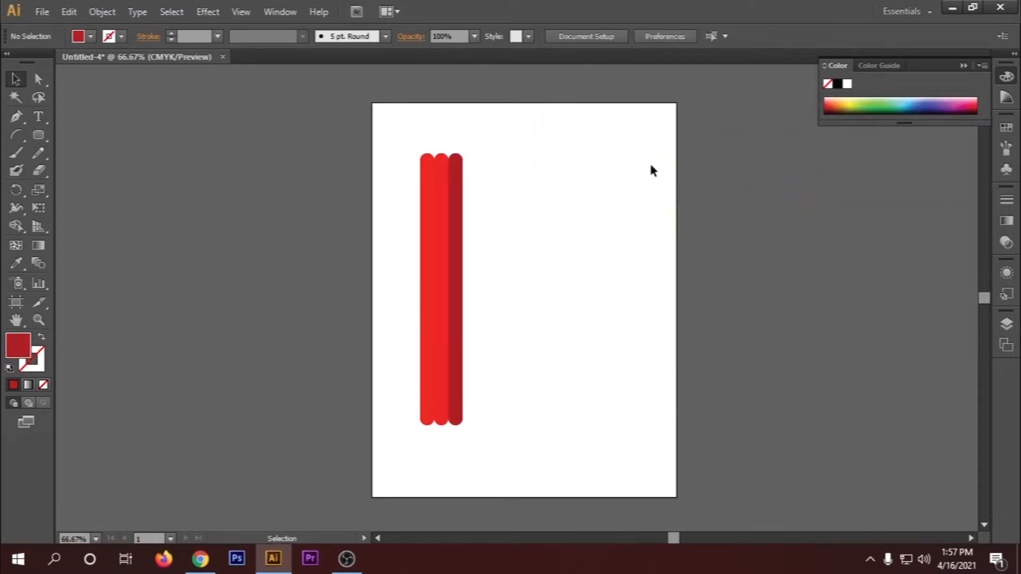
Change the left-hand bar's fill to a red between the bright middle bar and the deep red right-hand bar
click(431, 277)
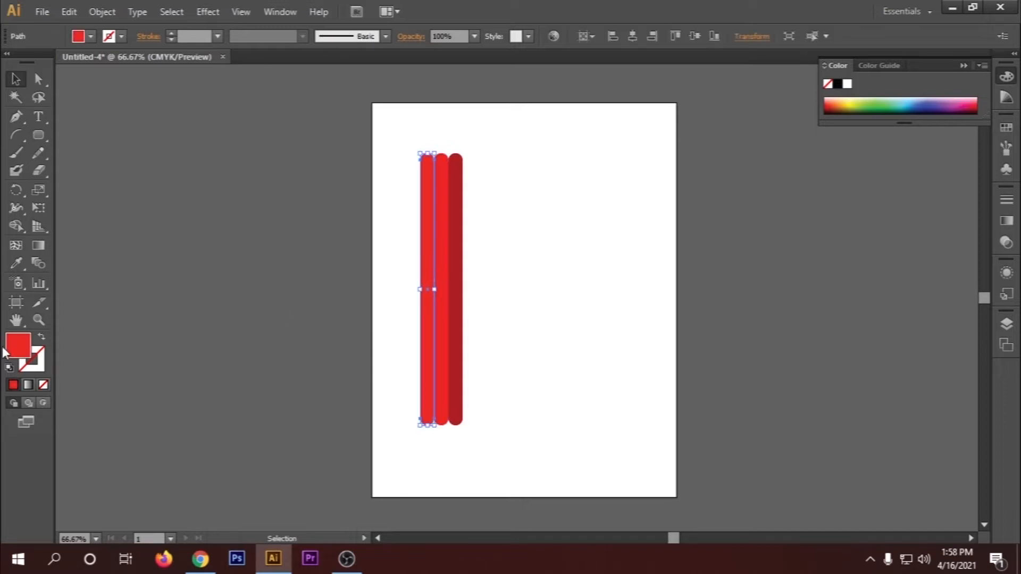
double_click(16, 351)
drag(727, 193, 737, 192)
click(886, 155)
click(596, 149)
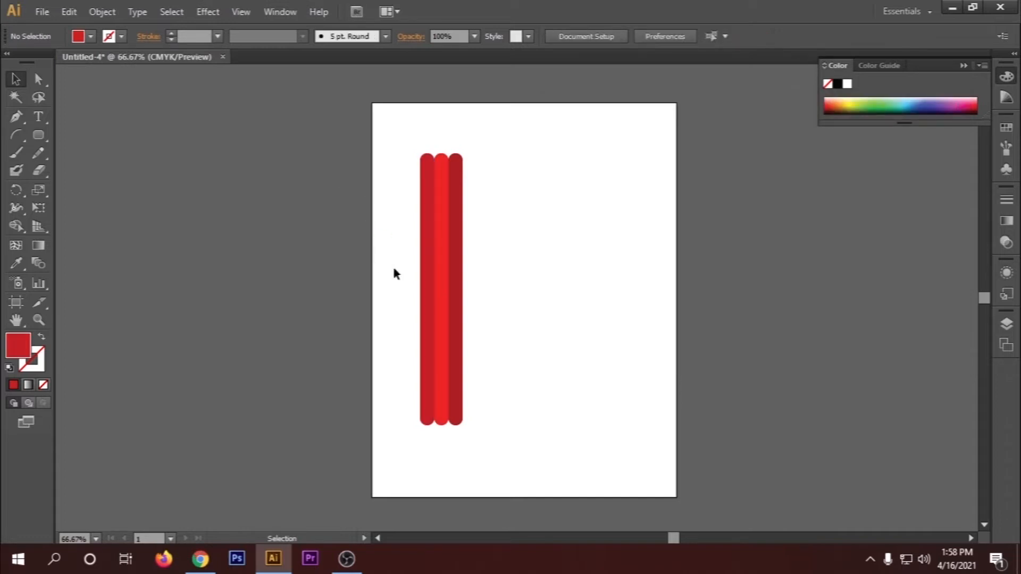
Draw a rectangle as wide as the three bars, starting at their lower ends and extending below them
scroll(319, 367, down, 2)
click(41, 136)
drag(43, 136, 130, 134)
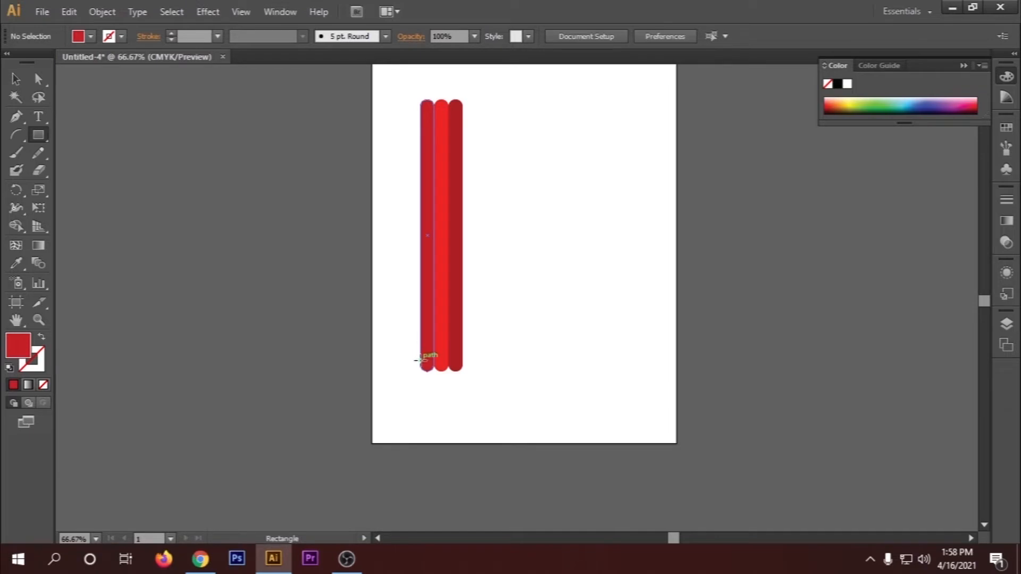
mouse_move(420, 366)
mouse_down()
mouse_move(458, 401)
mouse_move(462, 445)
mouse_move(462, 419)
mouse_up()
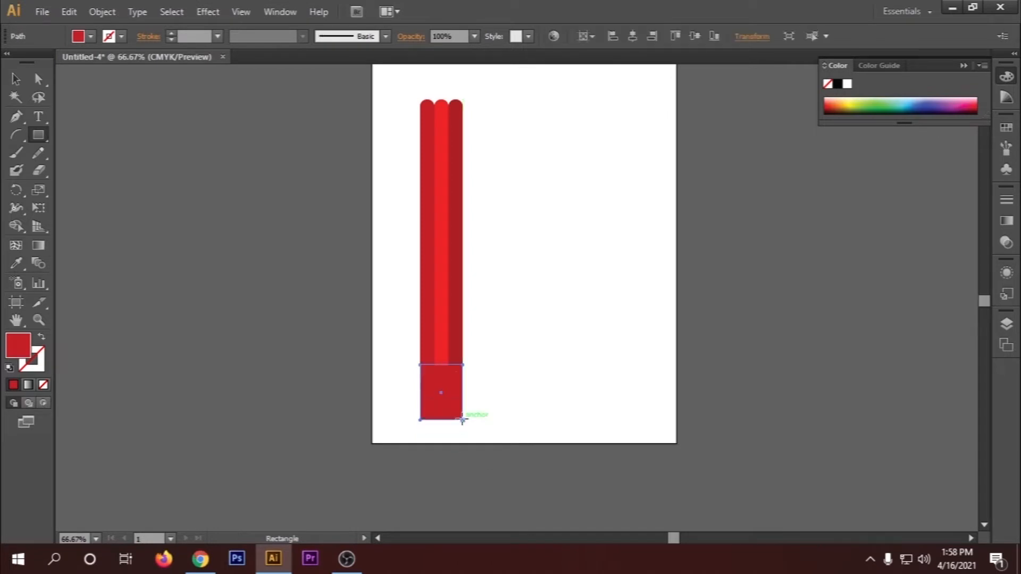
Add an anchor point midway along the rectangle's lower edge and pull it straight down into a sharp pencil tip
click(24, 113)
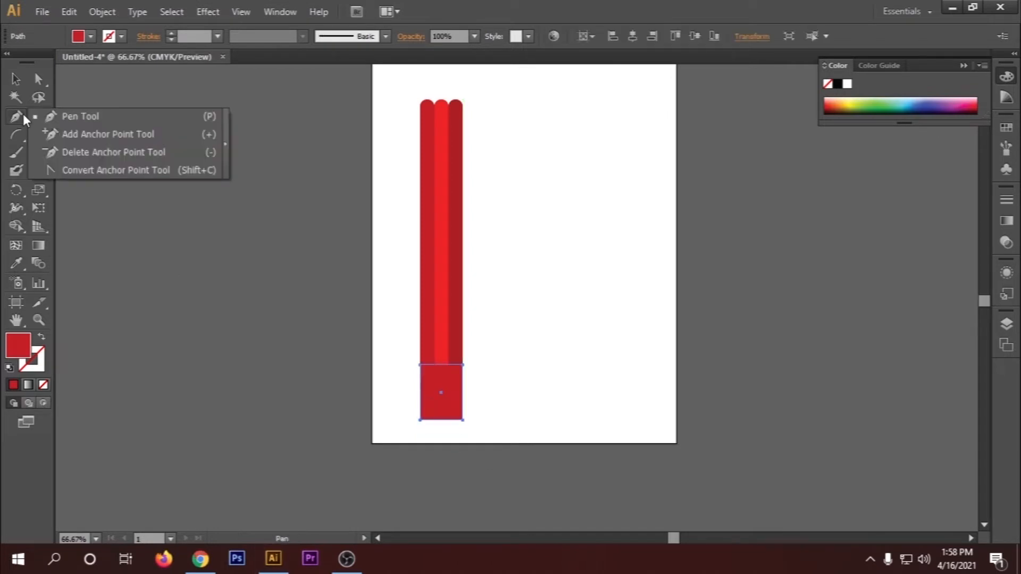
click(102, 136)
click(441, 420)
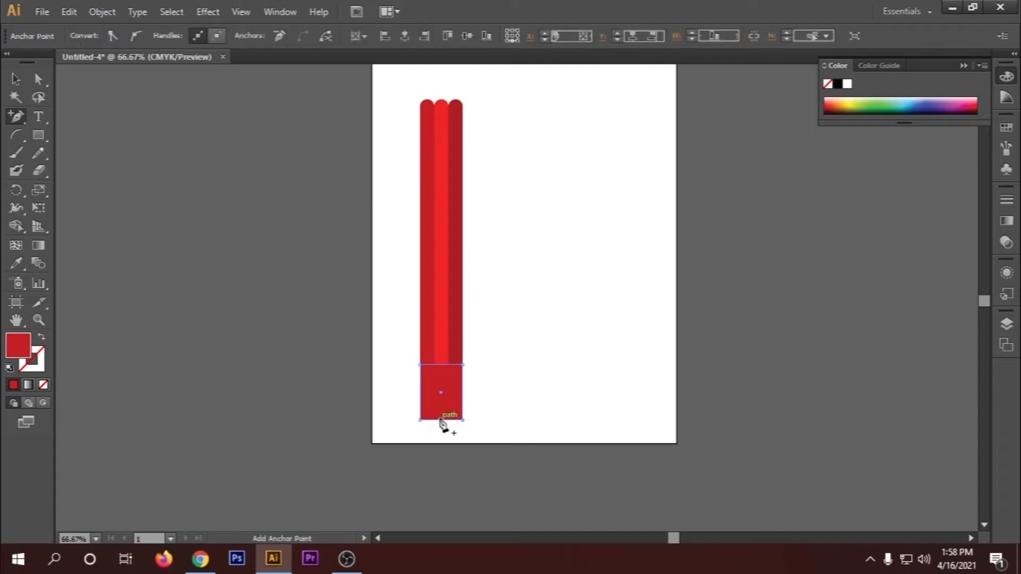
click(38, 78)
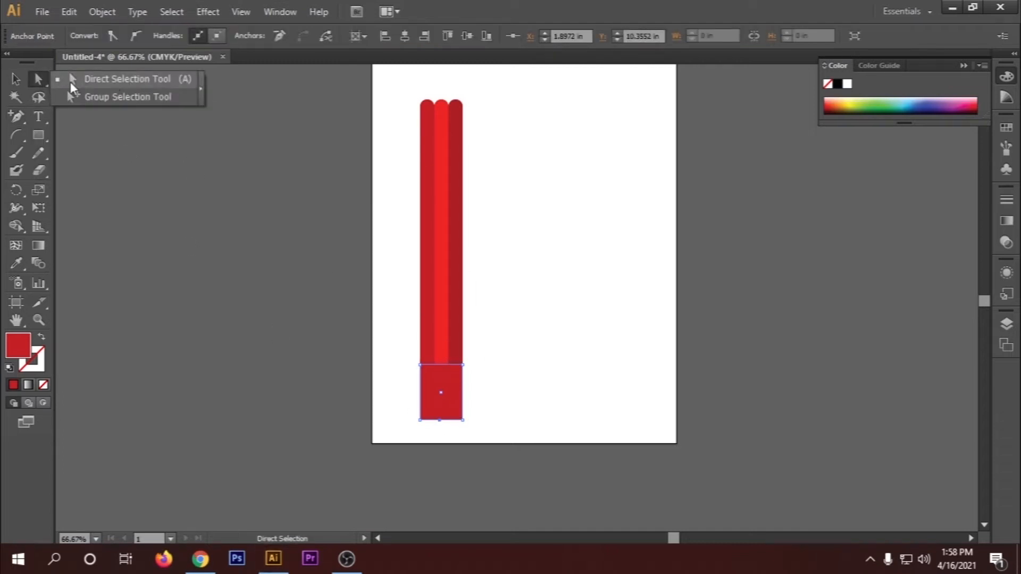
click(137, 80)
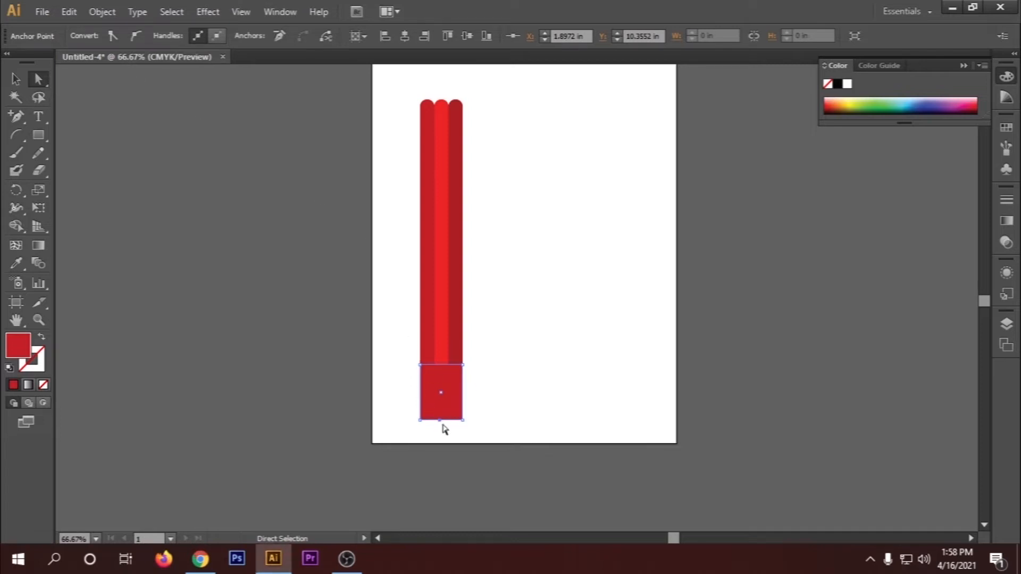
drag(439, 420, 440, 515)
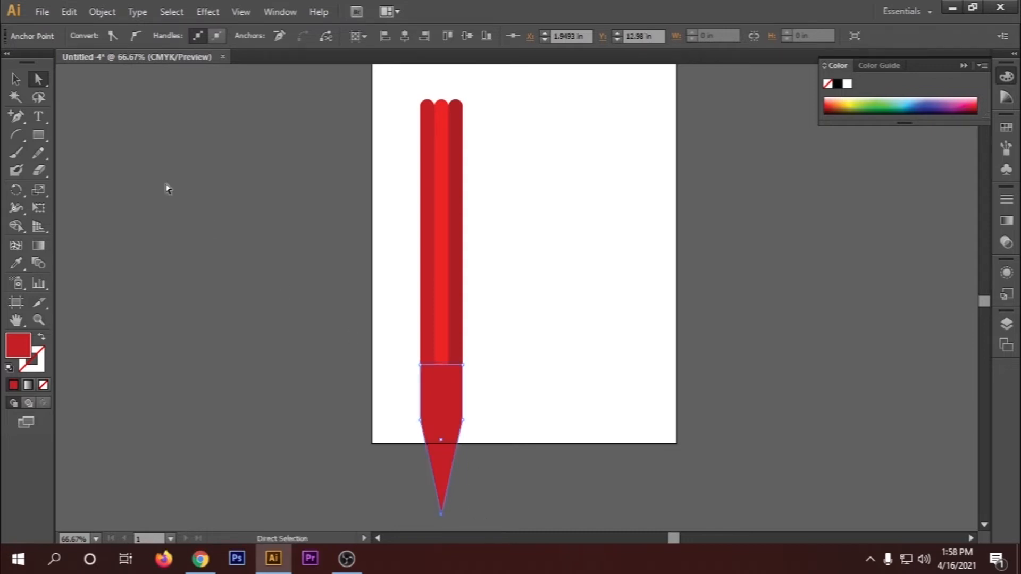
click(16, 79)
click(522, 353)
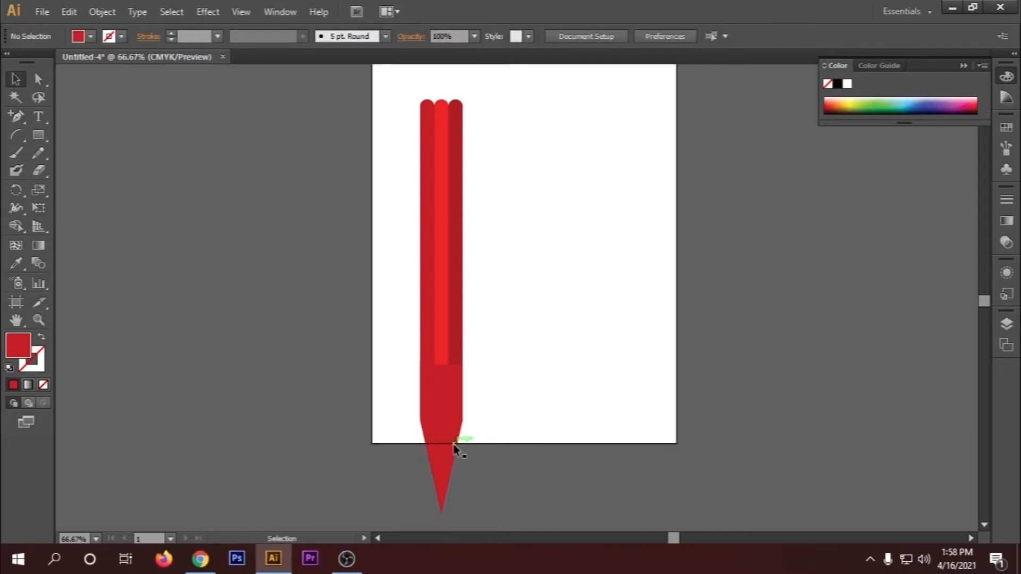
Move the tip shape upward over the bars so its tapered part starts at their lower ends
drag(447, 444, 448, 389)
click(475, 431)
click(442, 459)
drag(441, 460, 442, 445)
click(532, 368)
drag(443, 389, 443, 399)
click(514, 367)
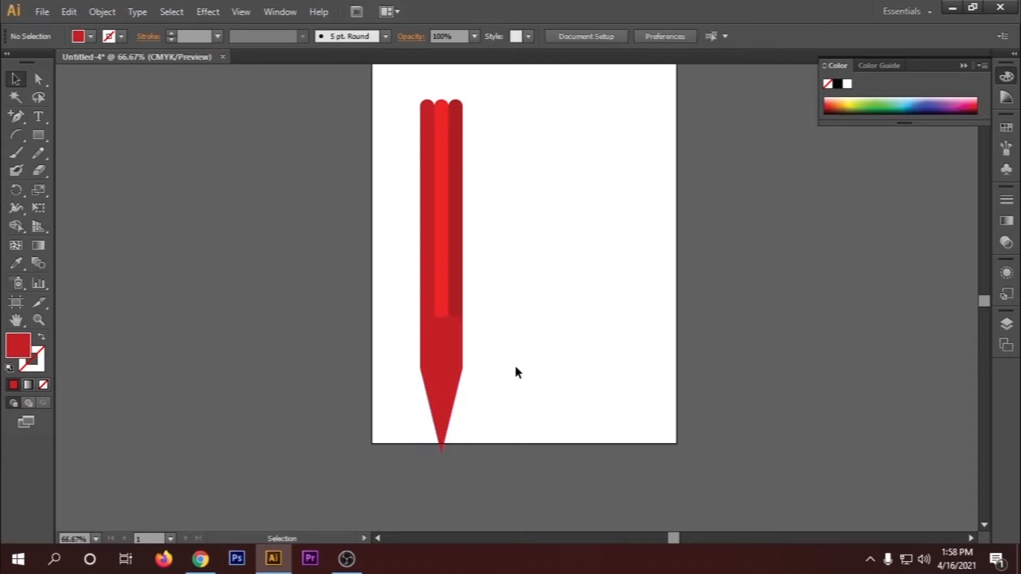
Send the tip shape to the back, behind the three bars
click(449, 411)
right_click(447, 414)
mouse_move(537, 378)
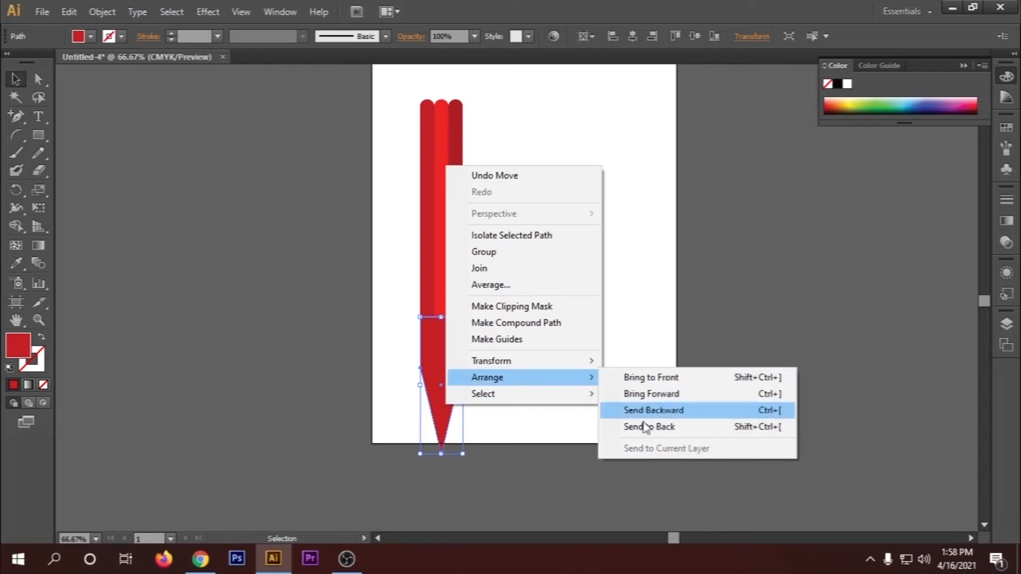
click(645, 427)
click(628, 387)
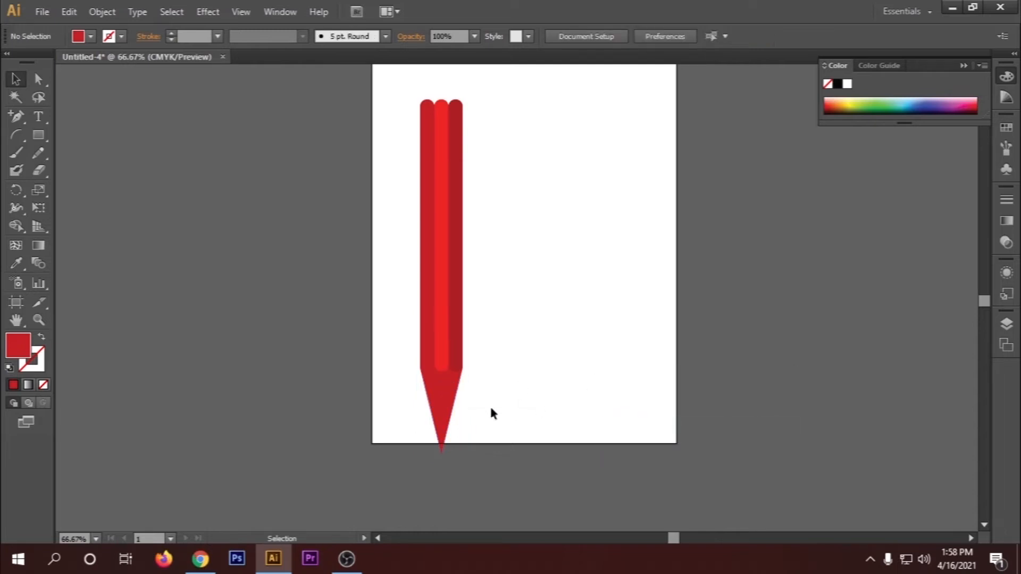
Examine the joint between the bars and the tip up close, and the pencil as a whole
scroll(483, 327, up, 2)
drag(399, 457, 400, 460)
click(571, 390)
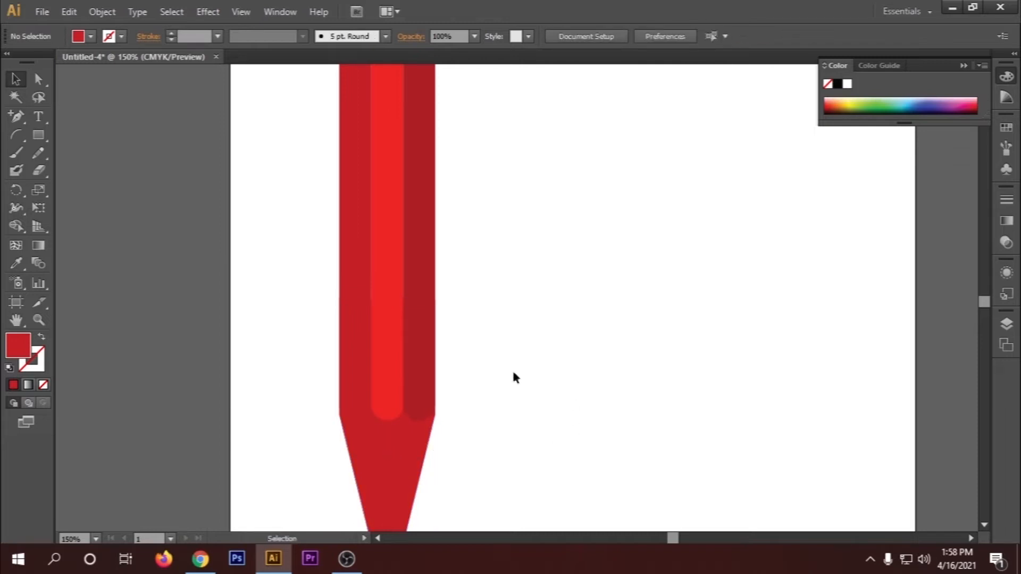
scroll(511, 374, down, 1)
scroll(558, 391, down, 1)
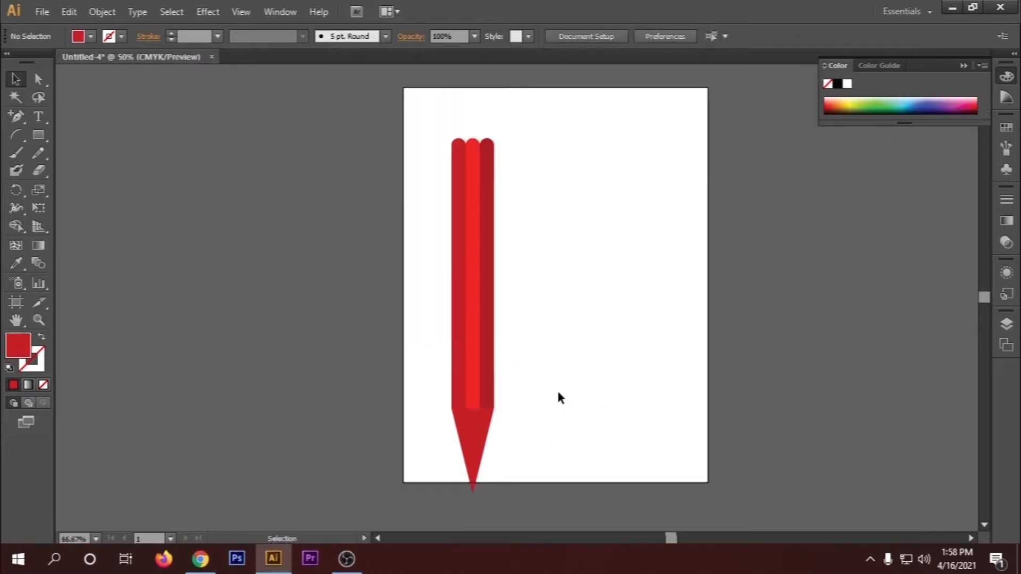
scroll(557, 388, down, 1)
Draw a rounded rectangle across the upper ends of the three bars, matching their combined width, as the pencil's end cap
scroll(574, 340, up, 2)
scroll(584, 316, up, 1)
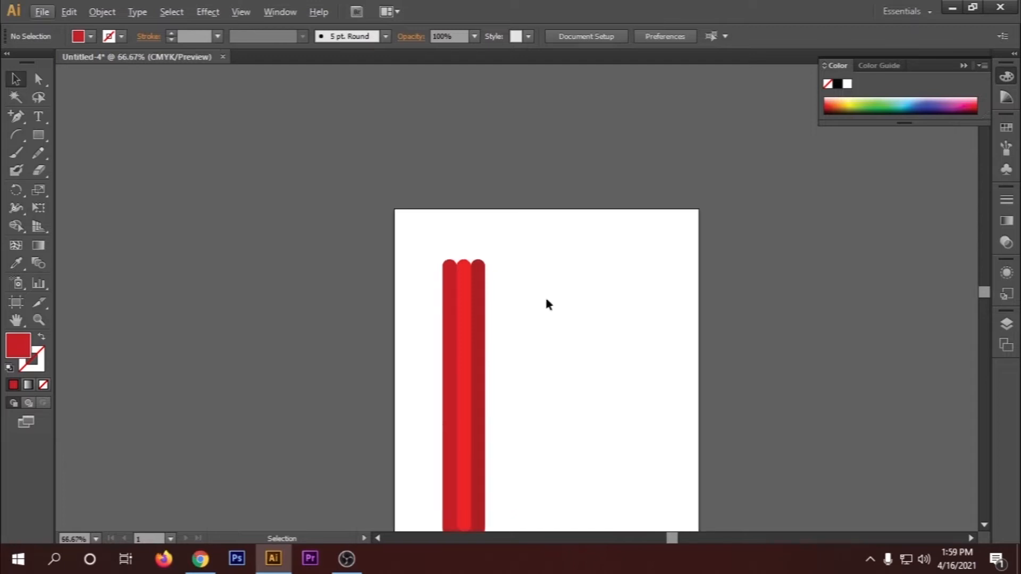
click(39, 134)
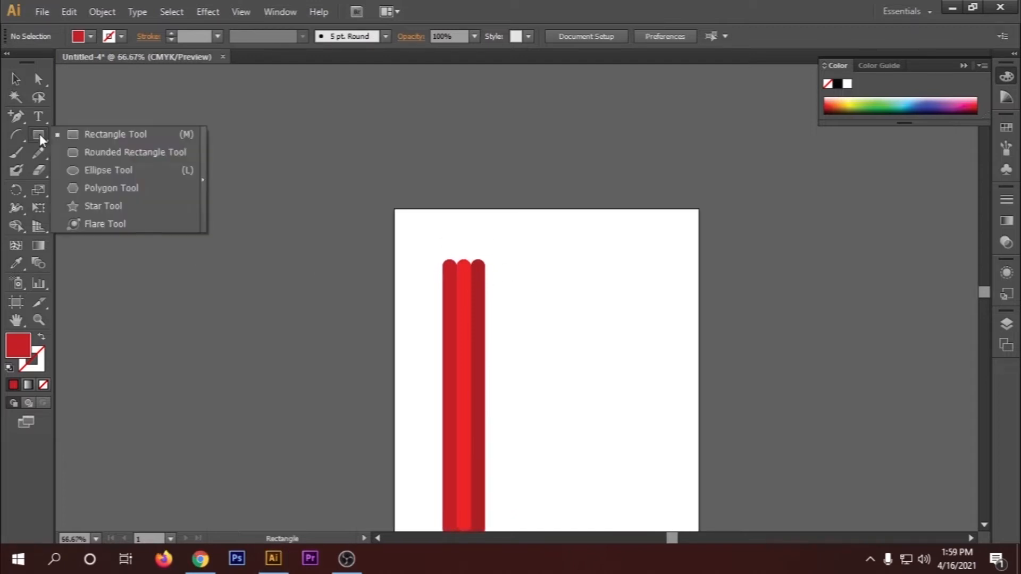
click(135, 153)
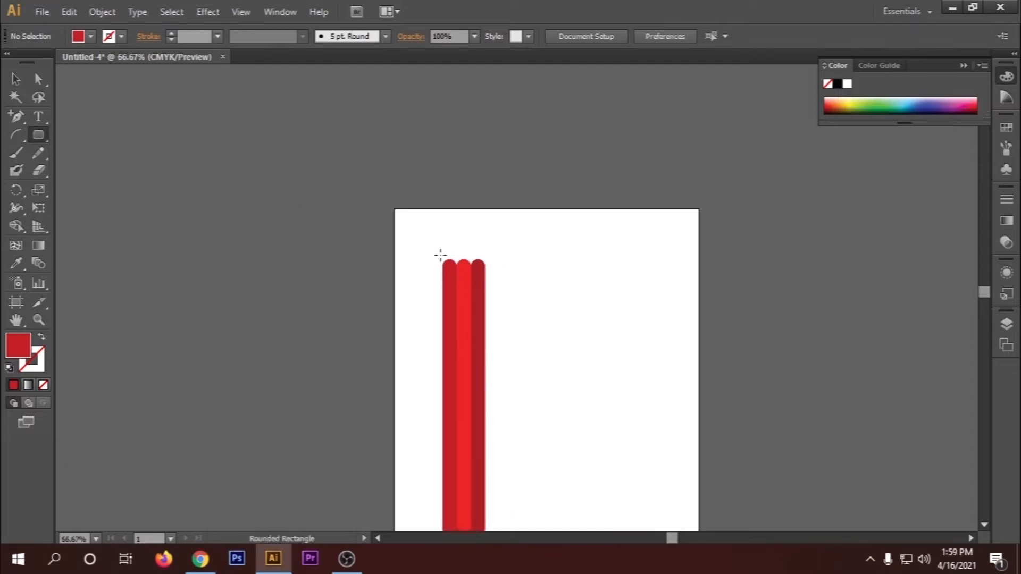
drag(443, 255, 543, 240)
click(16, 79)
scroll(453, 260, up, 3)
click(617, 232)
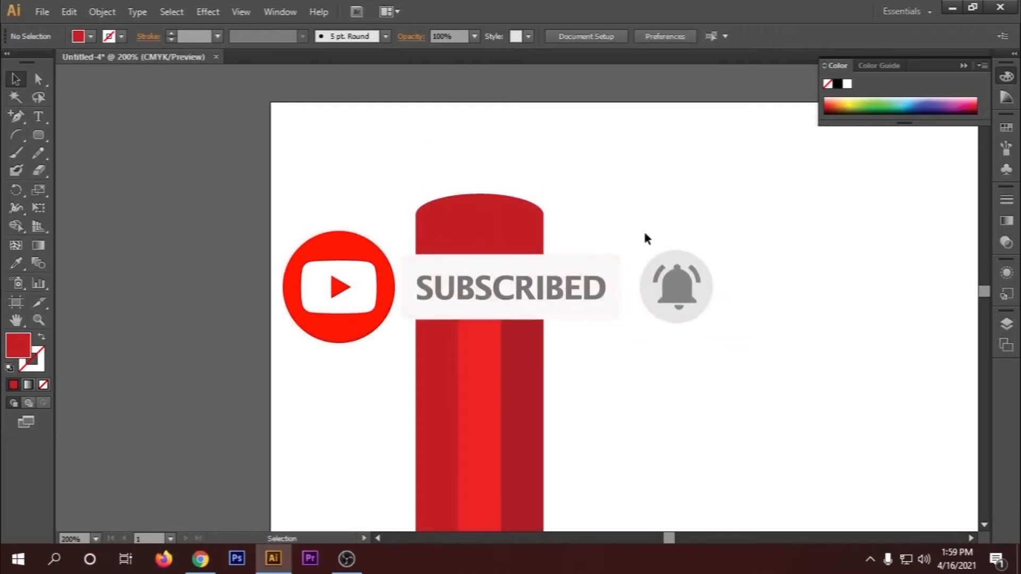
Shift the rounded end cap slightly downward over the upper ends of the three bars
scroll(636, 231, down, 1)
click(534, 230)
scroll(537, 236, up, 1)
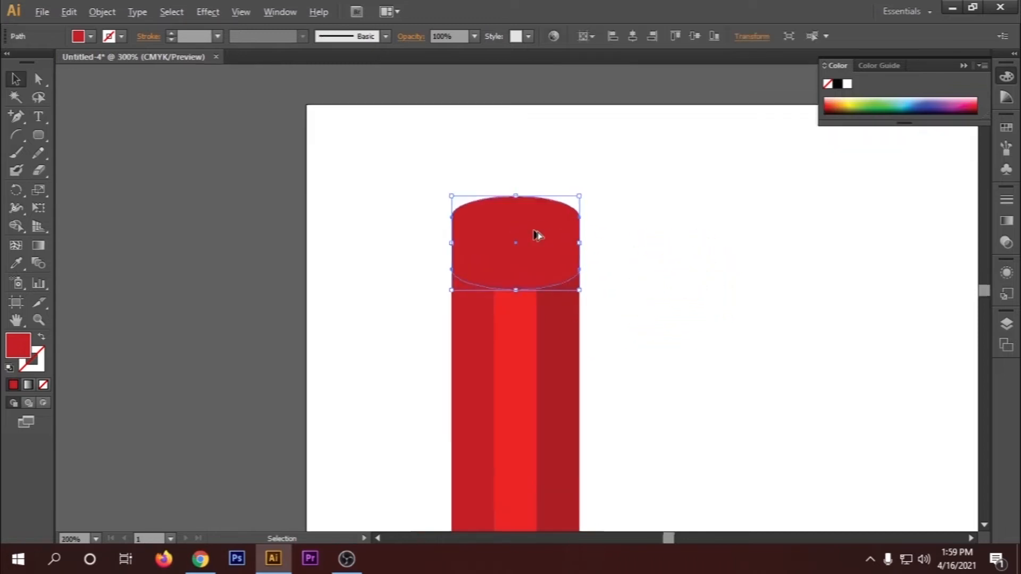
scroll(536, 235, up, 1)
click(695, 240)
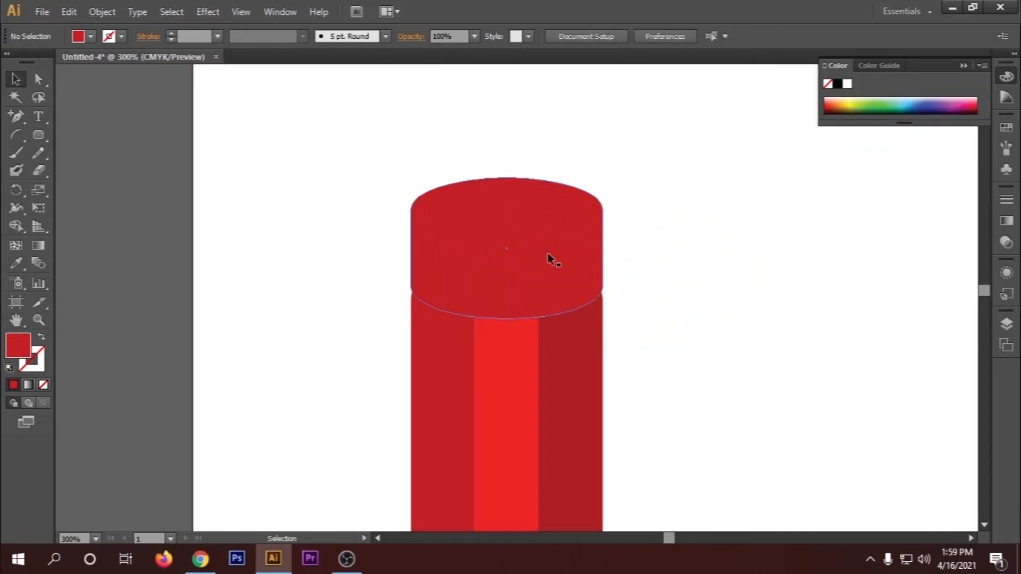
drag(546, 254, 547, 256)
click(681, 254)
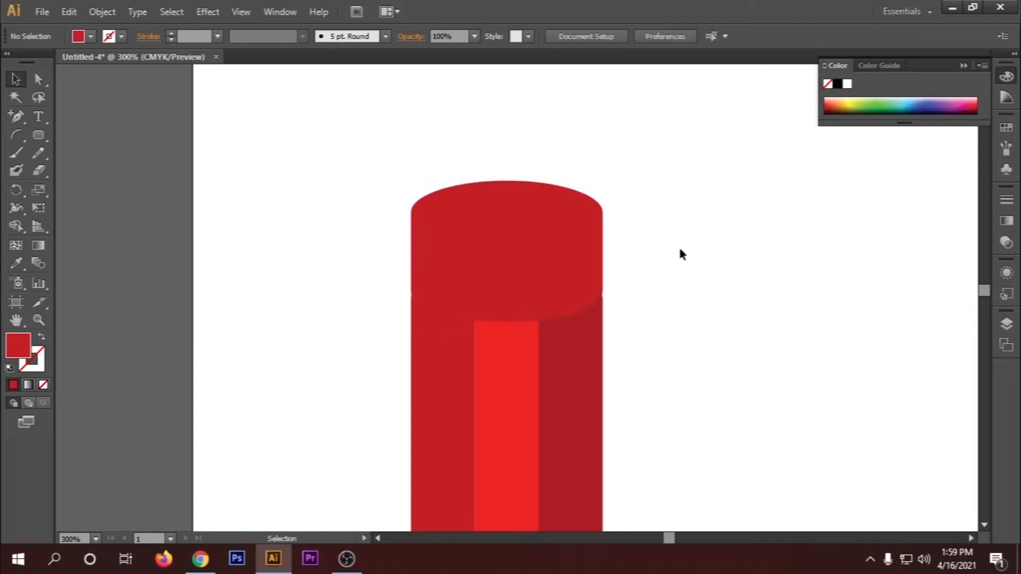
Examine the whole pencil from the end cap down to the pointed tip
scroll(673, 250, down, 1)
scroll(671, 255, down, 1)
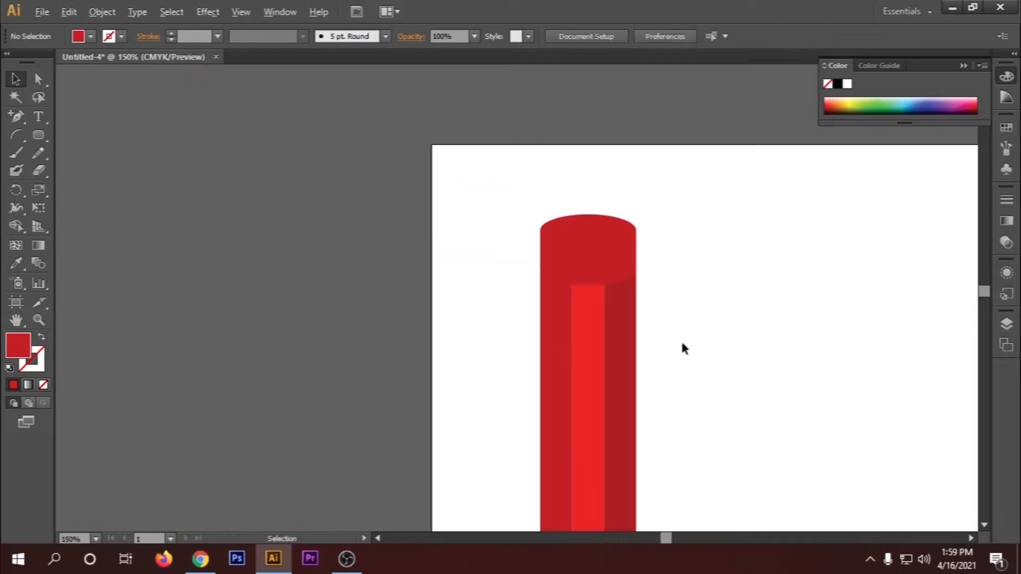
scroll(713, 346, down, 1)
drag(663, 539, 676, 538)
scroll(521, 372, down, 2)
scroll(502, 338, down, 2)
scroll(493, 344, up, 1)
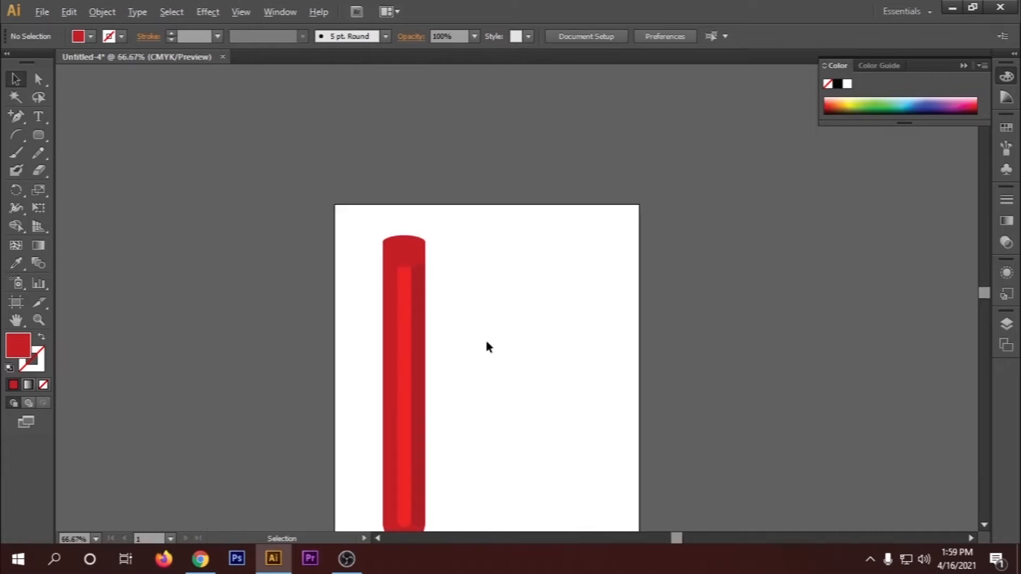
scroll(481, 342, down, 3)
scroll(484, 268, up, 1)
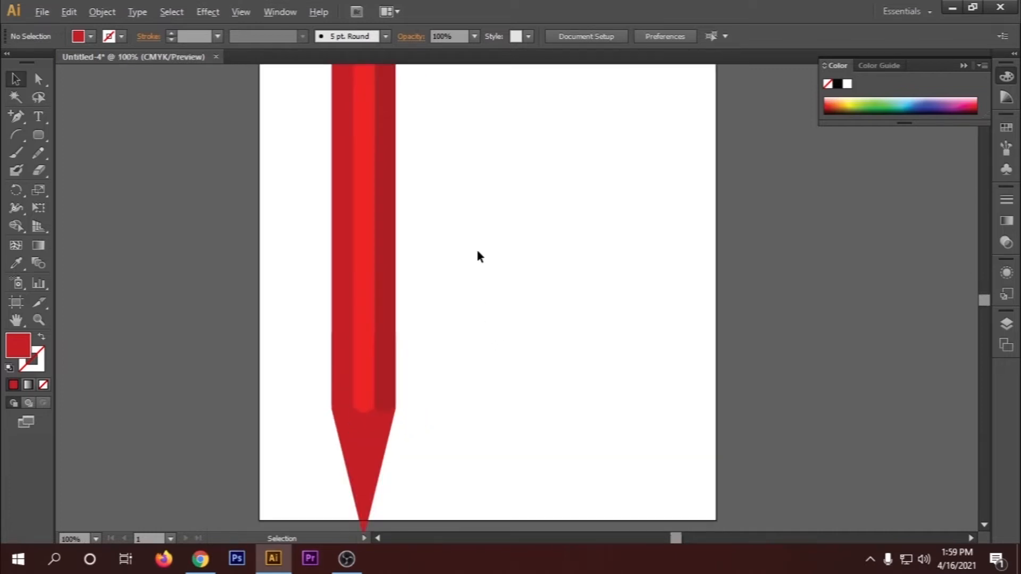
scroll(485, 239, down, 1)
scroll(496, 224, up, 2)
Fill the pencil's tip shape with the light peach colour F9BA8F
click(399, 437)
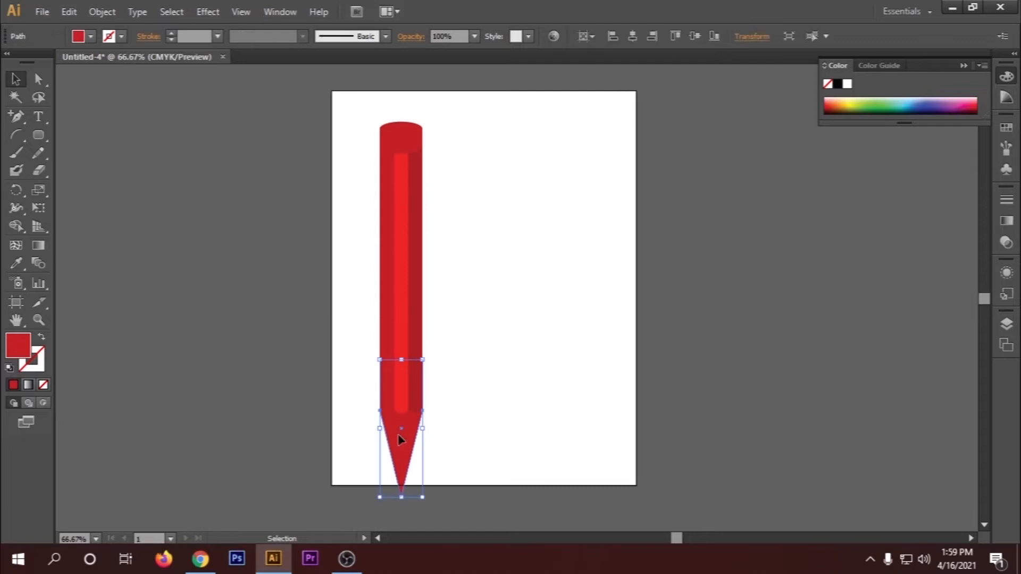
double_click(17, 345)
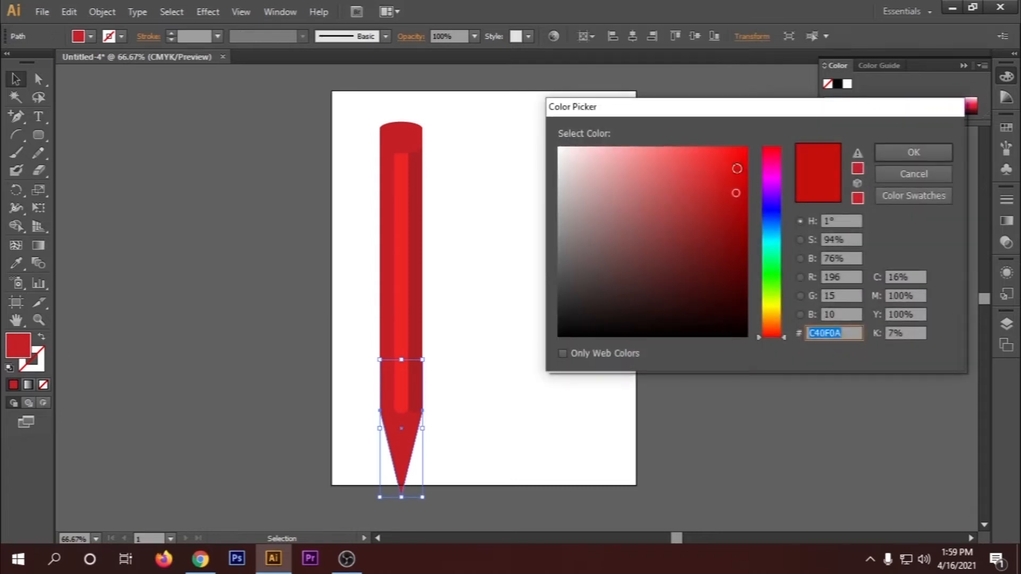
drag(764, 312, 770, 324)
click(694, 179)
drag(694, 179, 639, 151)
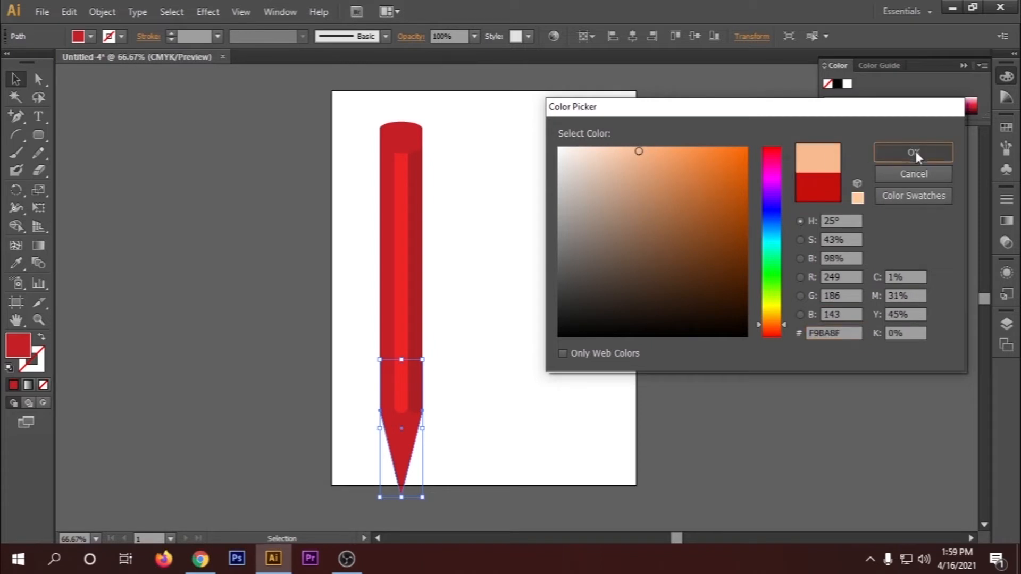
click(913, 152)
click(477, 389)
Draw an arc across the lower part of the peach tip, extending beyond both of its edges
scroll(463, 393, down, 2)
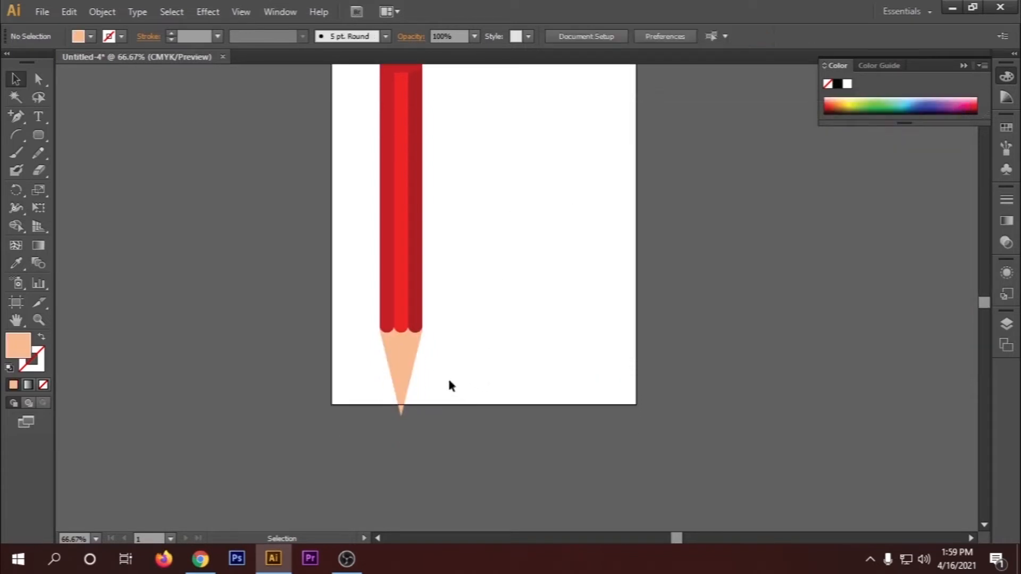
click(16, 135)
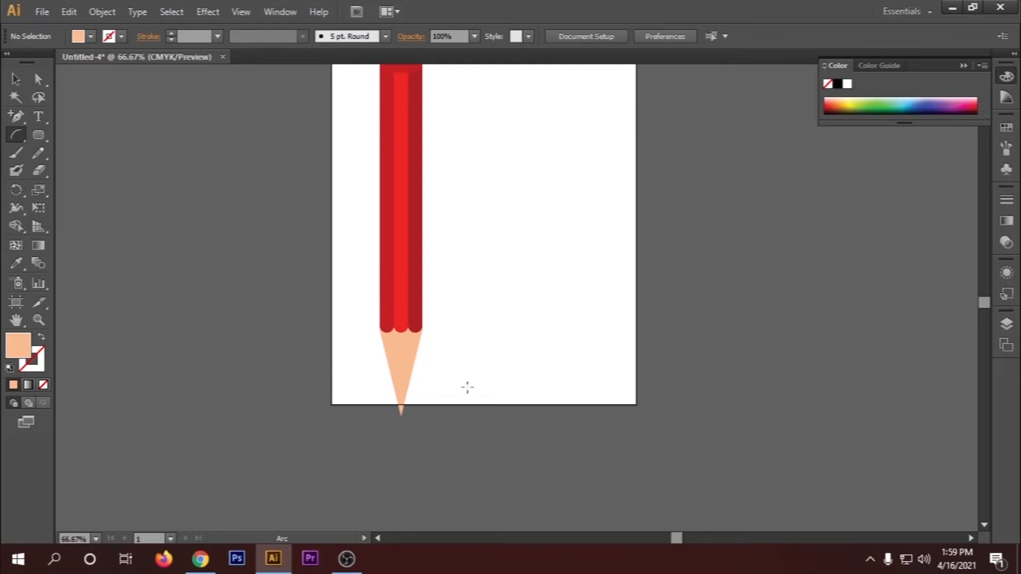
mouse_move(379, 361)
mouse_down()
mouse_move(436, 400)
mouse_move(440, 385)
mouse_move(433, 398)
mouse_up()
click(16, 79)
click(289, 341)
Try filling the tip shape and the arc together with black 000000
mouse_move(340, 370)
mouse_down()
mouse_move(408, 419)
mouse_move(454, 426)
mouse_up()
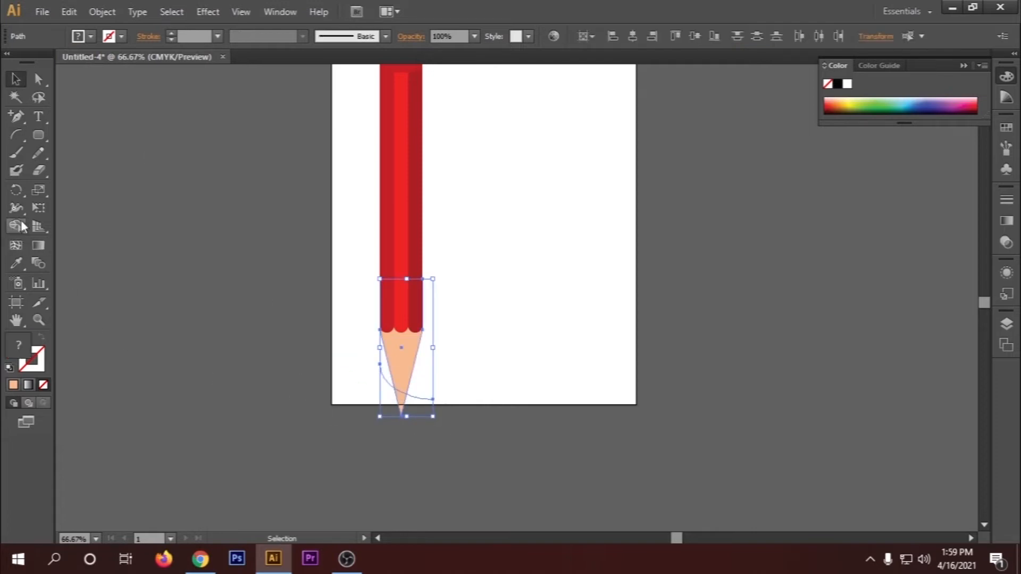
double_click(24, 341)
mouse_move(573, 311)
mouse_down()
mouse_move(558, 325)
mouse_move(560, 307)
mouse_move(558, 321)
mouse_move(586, 336)
mouse_up()
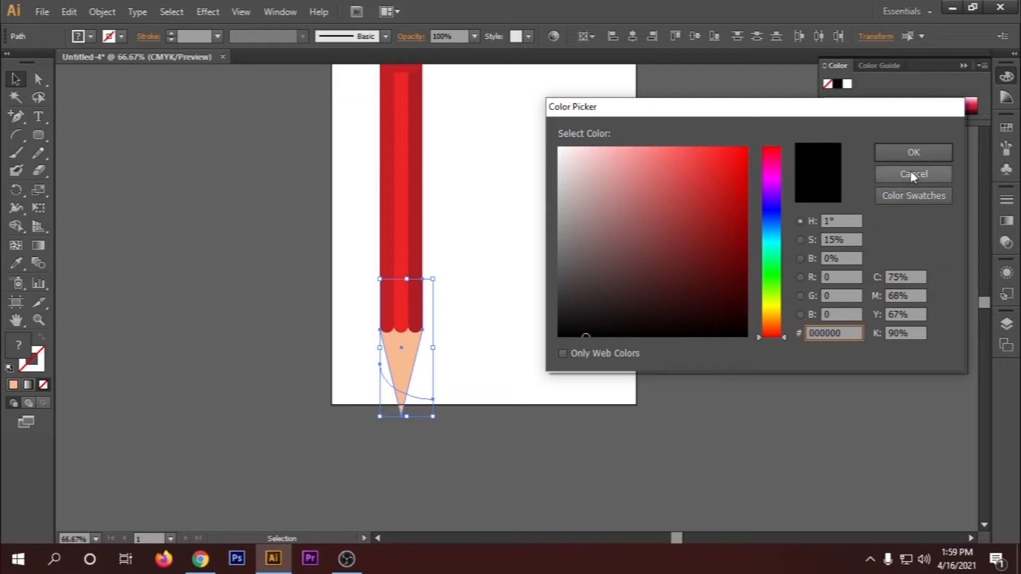
click(913, 153)
click(17, 227)
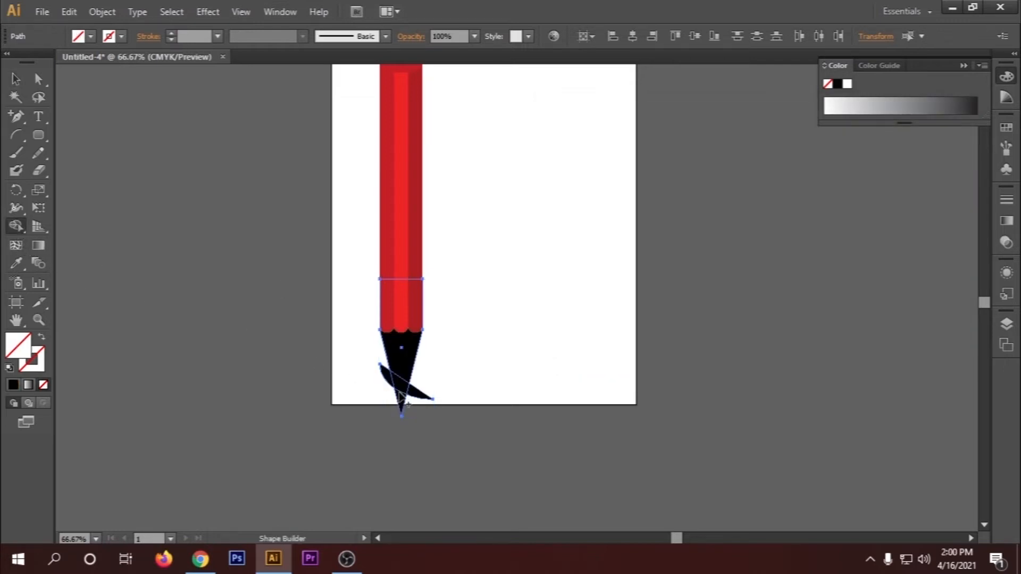
key(ctrl+z)
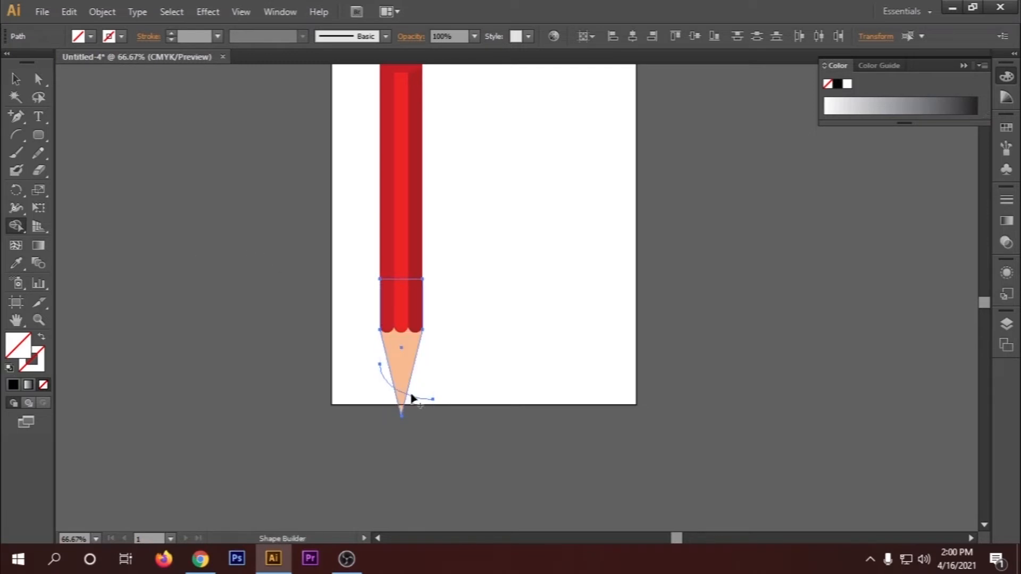
Try cutting off the point below the arc with Shape Builder, using the near-black fill 0A0909
double_click(16, 353)
click(579, 329)
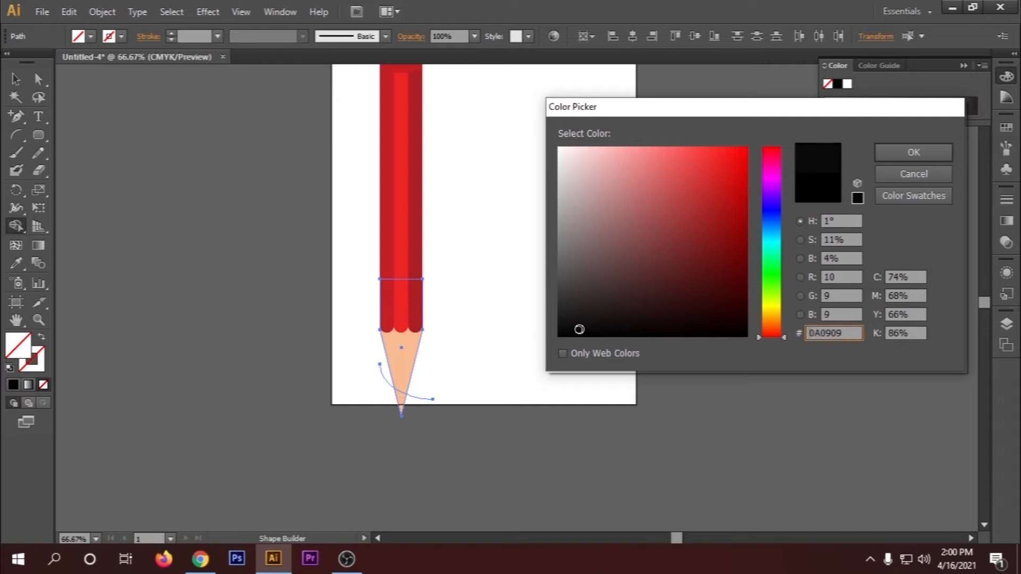
click(898, 153)
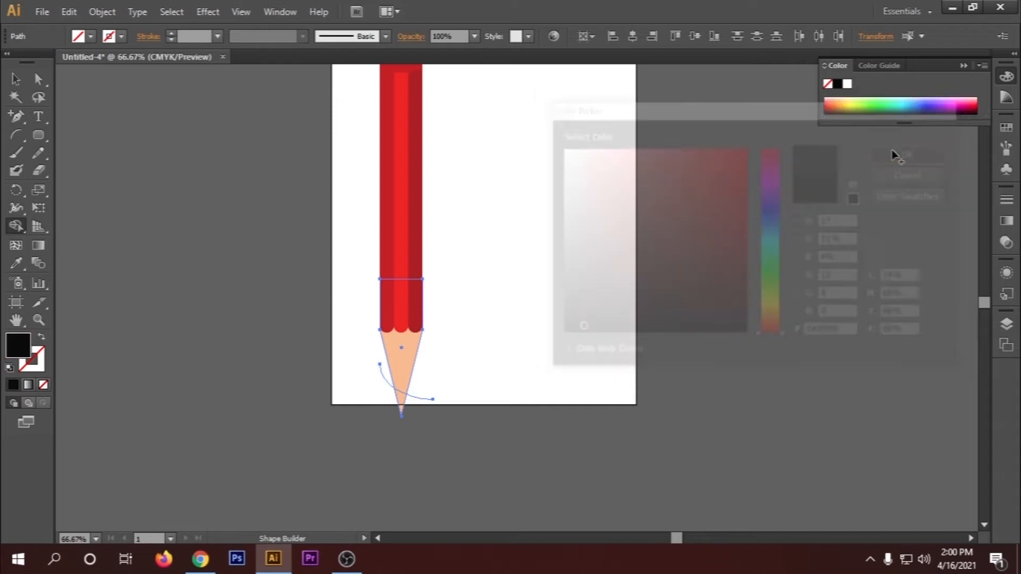
alt+click(401, 402)
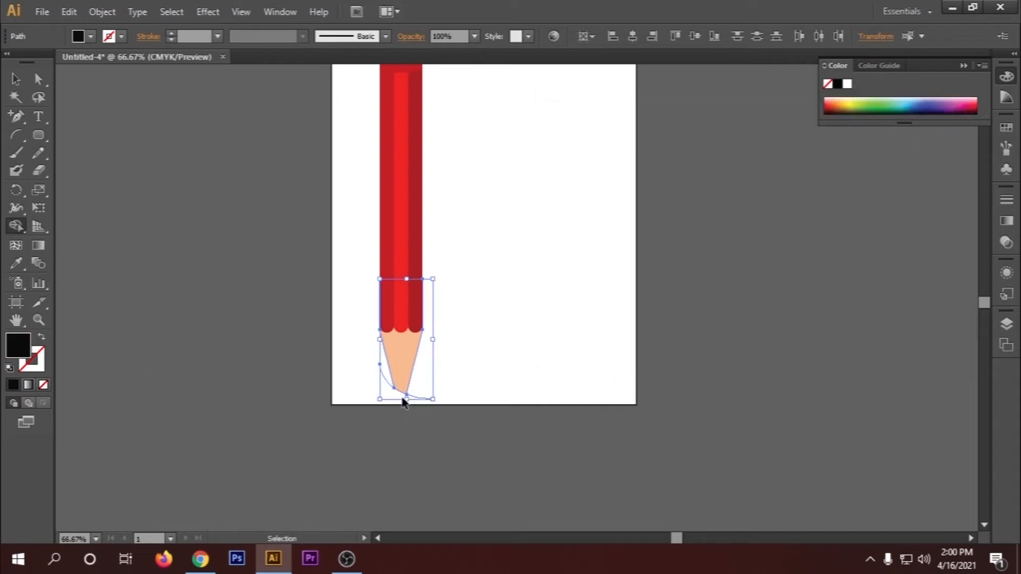
click(400, 400)
Move the arc slightly upward so it crosses the tip higher above the point
click(27, 85)
click(377, 360)
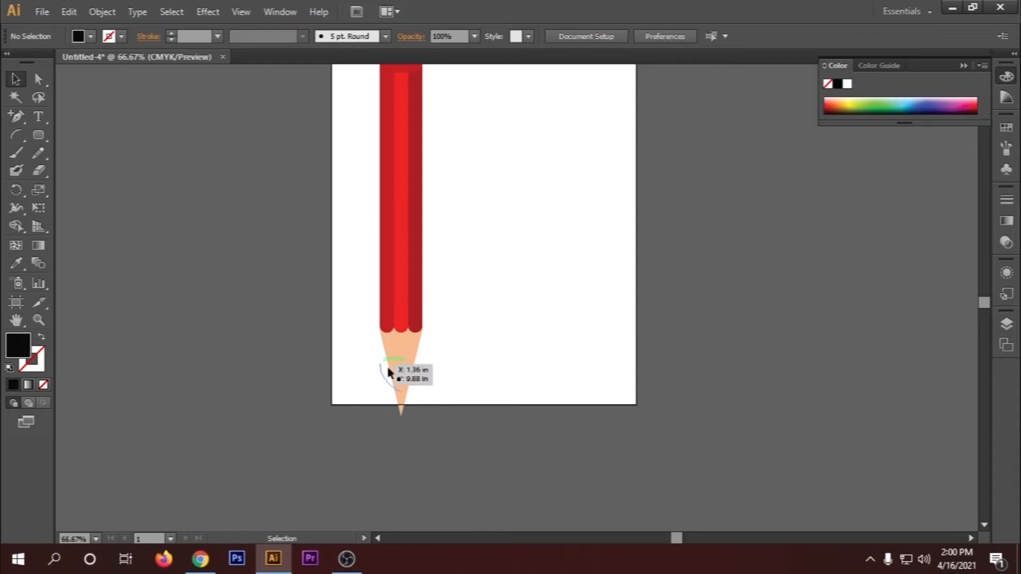
drag(417, 397, 416, 384)
Split the tip along the arc with Shape Builder and fill the point below it with near-black 111111
drag(349, 367, 429, 413)
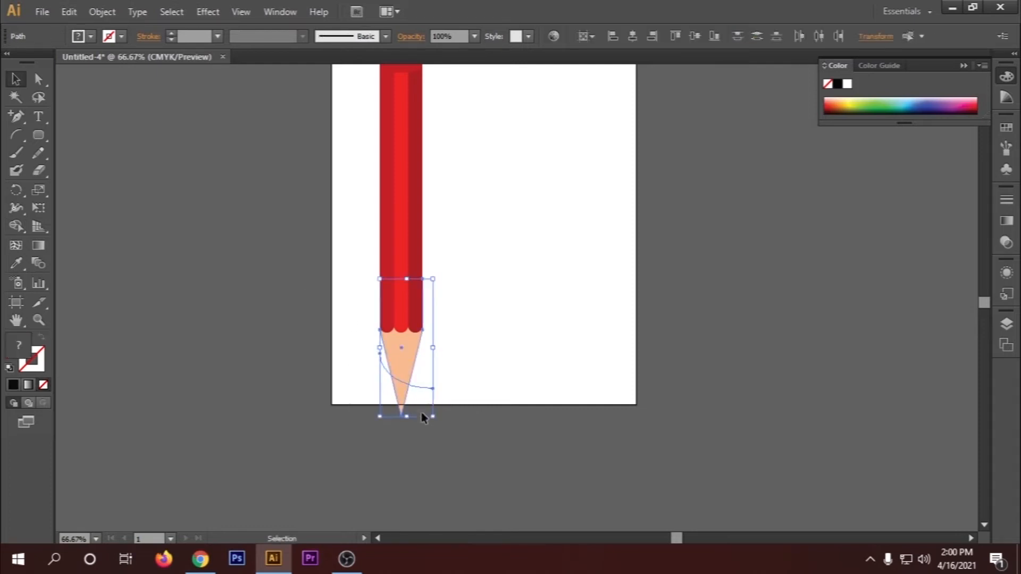
click(16, 229)
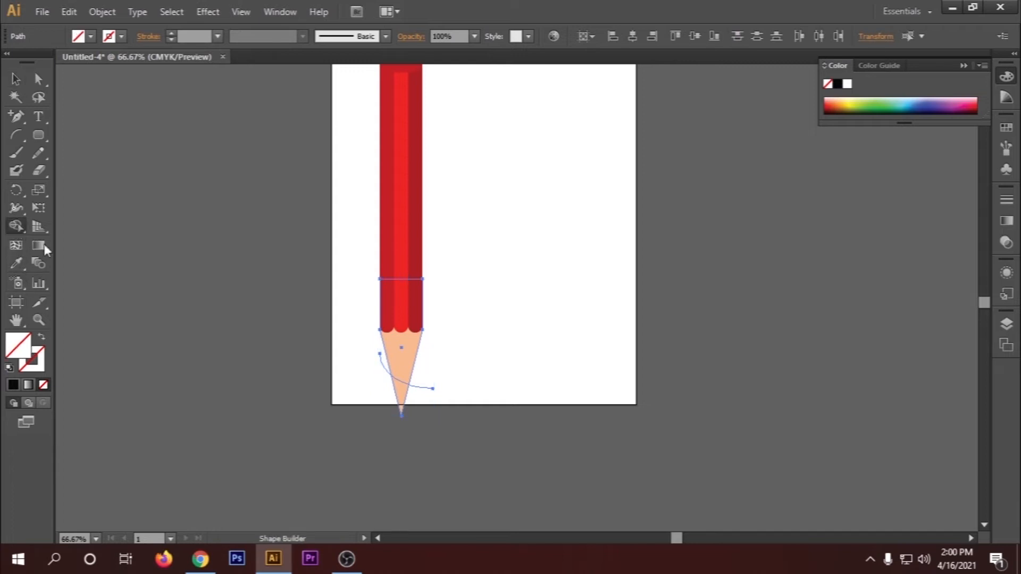
double_click(24, 348)
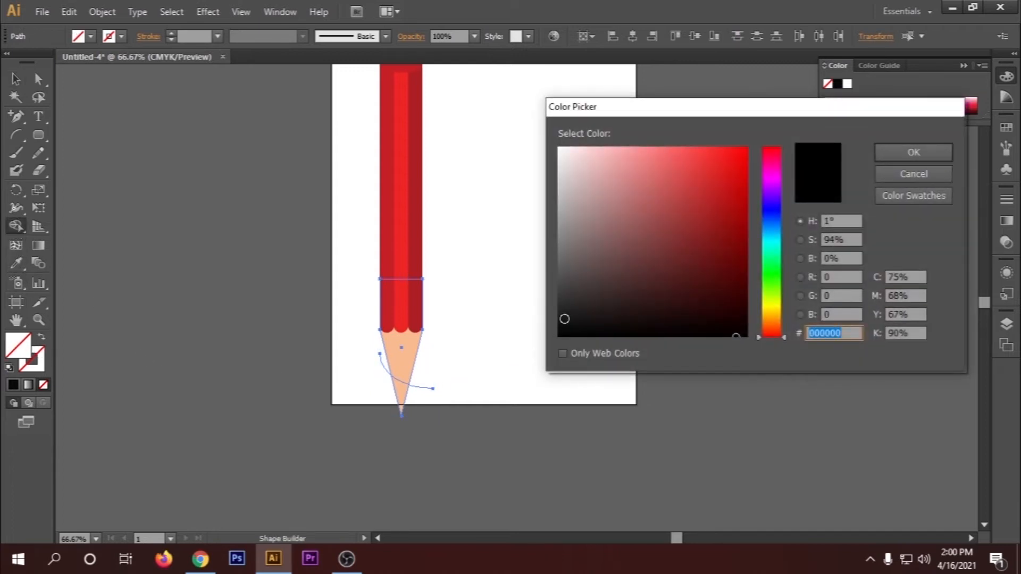
text(111111)
click(904, 151)
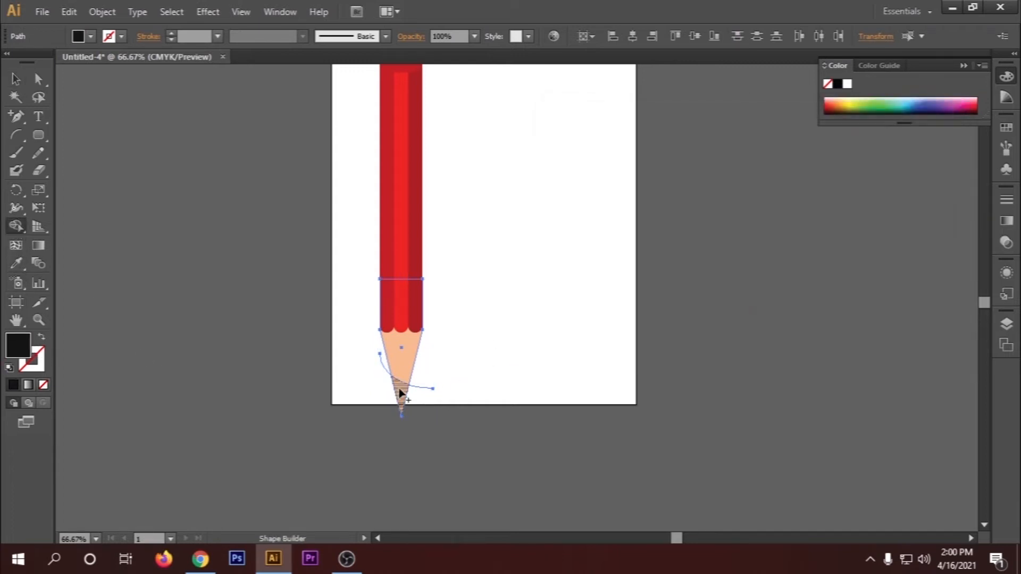
click(400, 393)
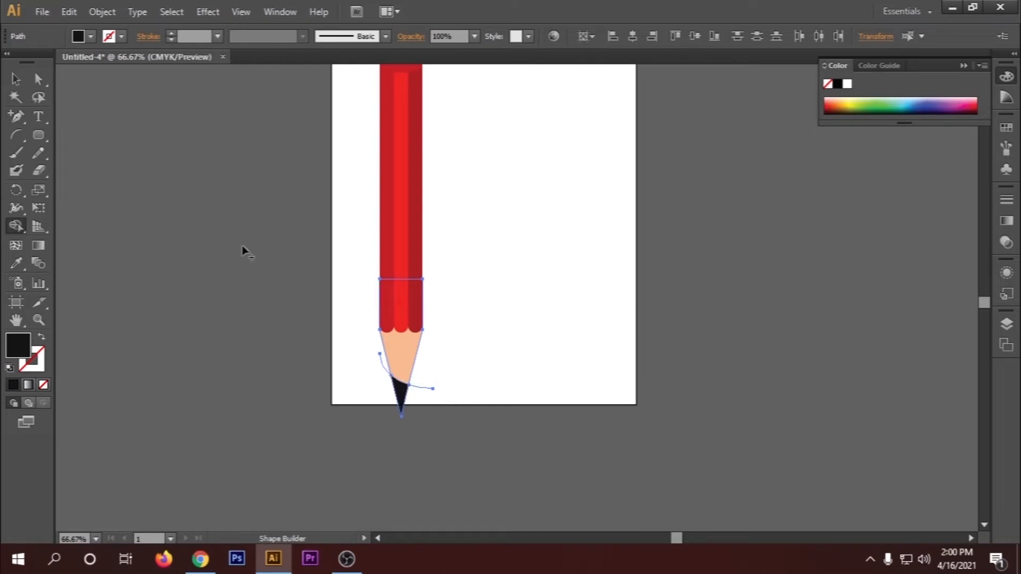
Delete the leftover arc pieces on both sides of the pencil's tip
click(15, 81)
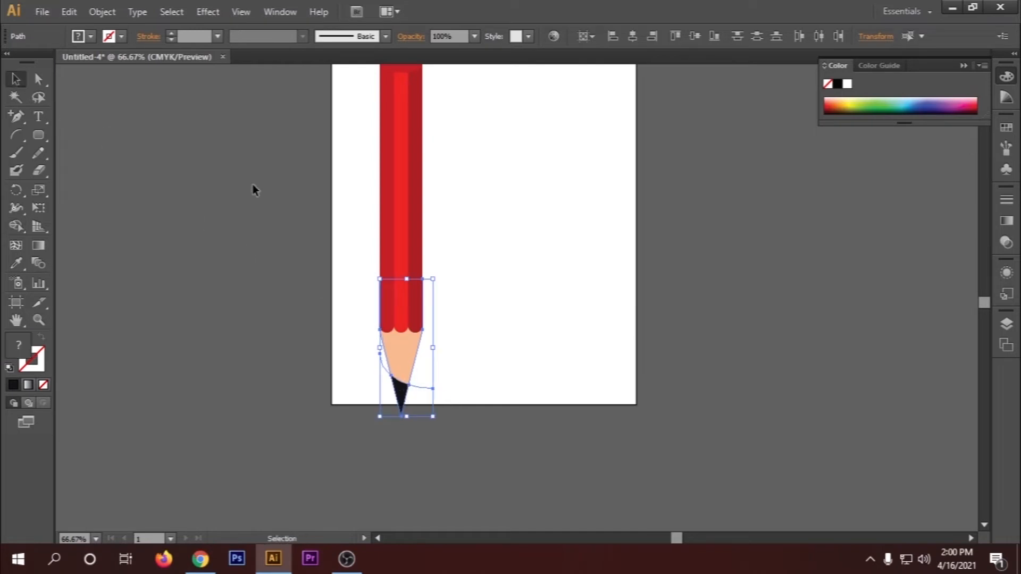
click(502, 360)
click(423, 390)
key(Delete)
click(382, 362)
key(Delete)
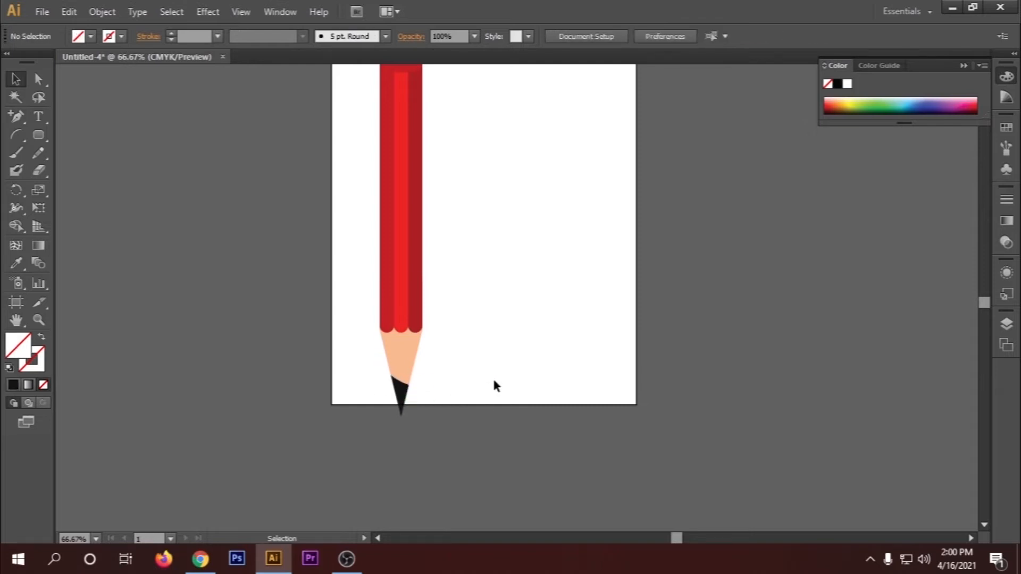
Draw an open Pen path across the upper pencil body, level over the middle bar and sloping down past both outer edges
scroll(478, 322, down, 1)
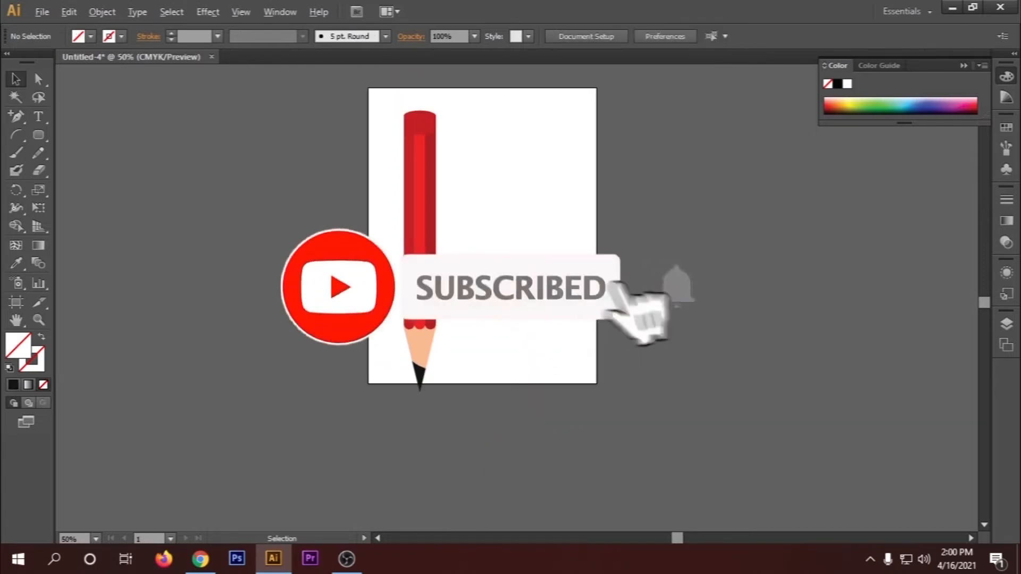
scroll(739, 473, up, 3)
scroll(463, 279, up, 1)
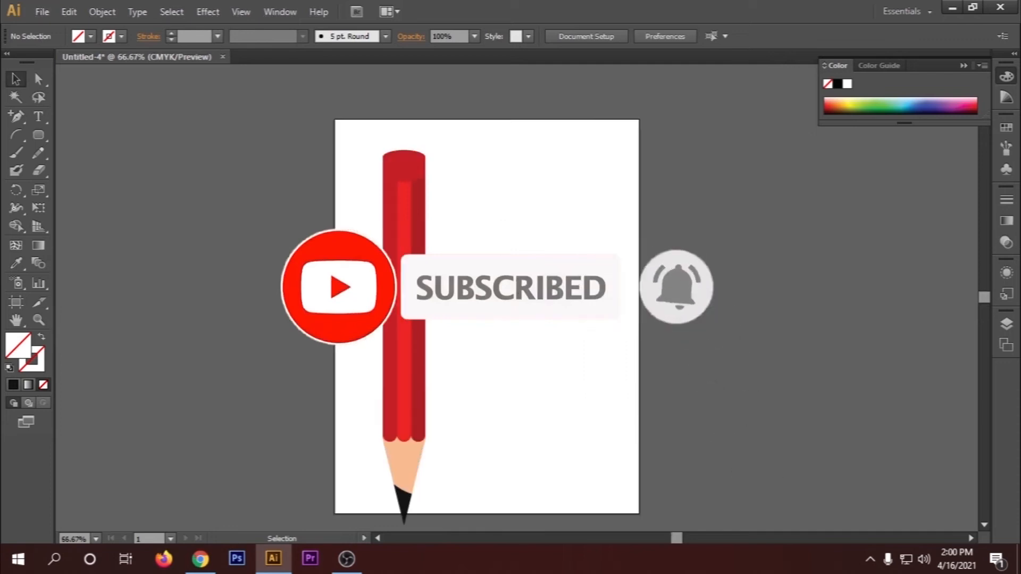
scroll(452, 279, up, 1)
scroll(452, 279, down, 1)
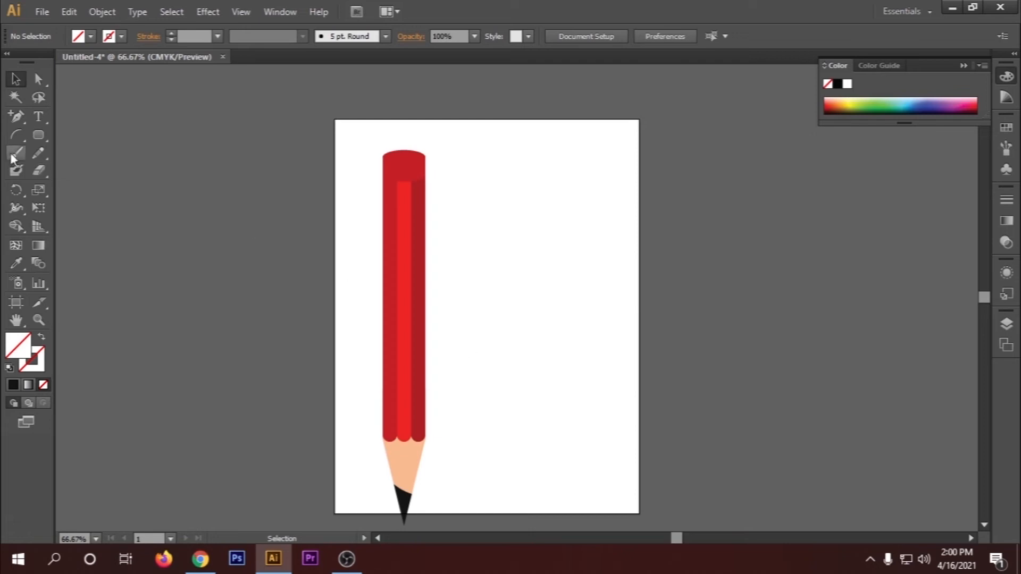
drag(27, 114, 129, 122)
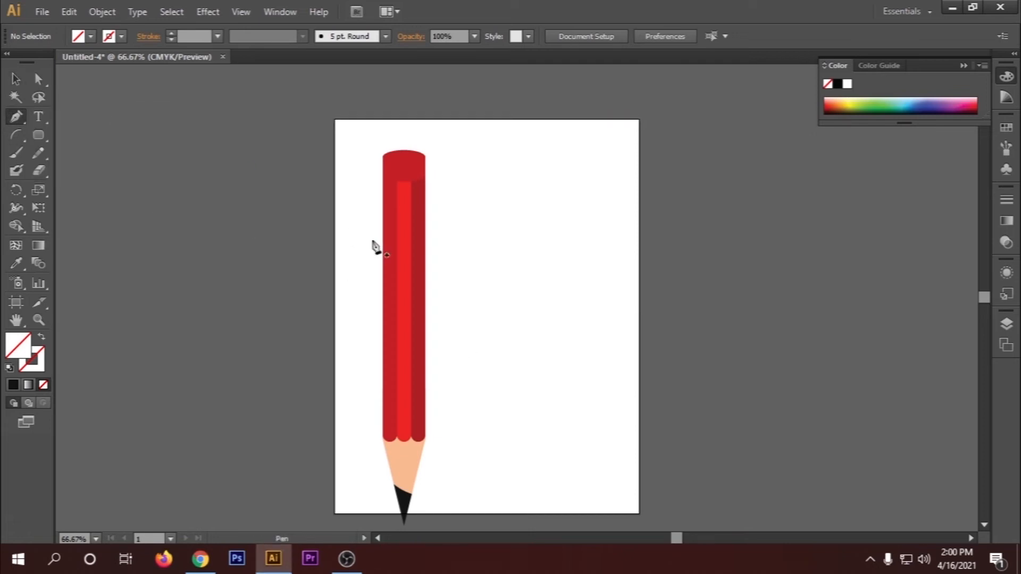
click(340, 257)
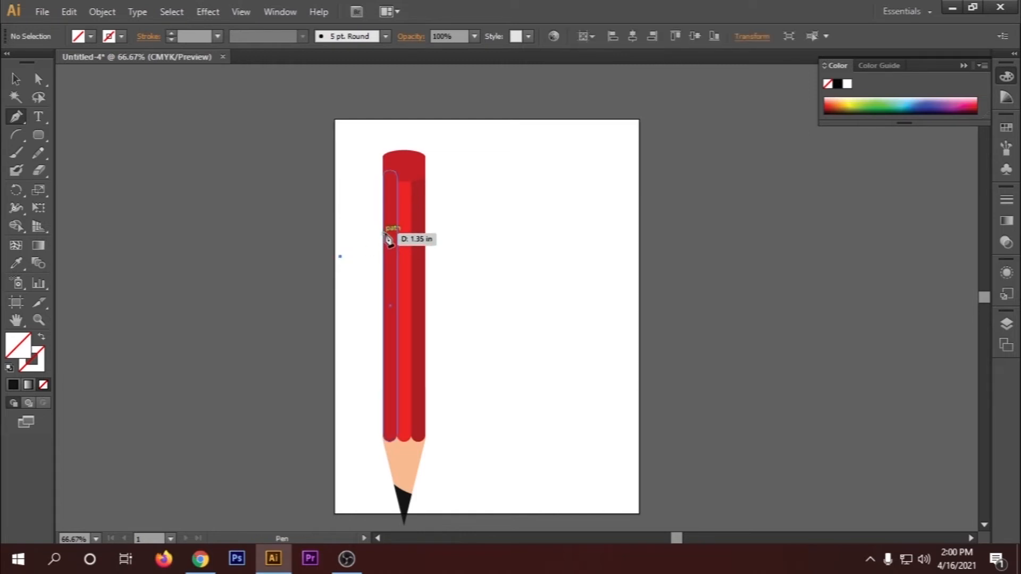
click(383, 233)
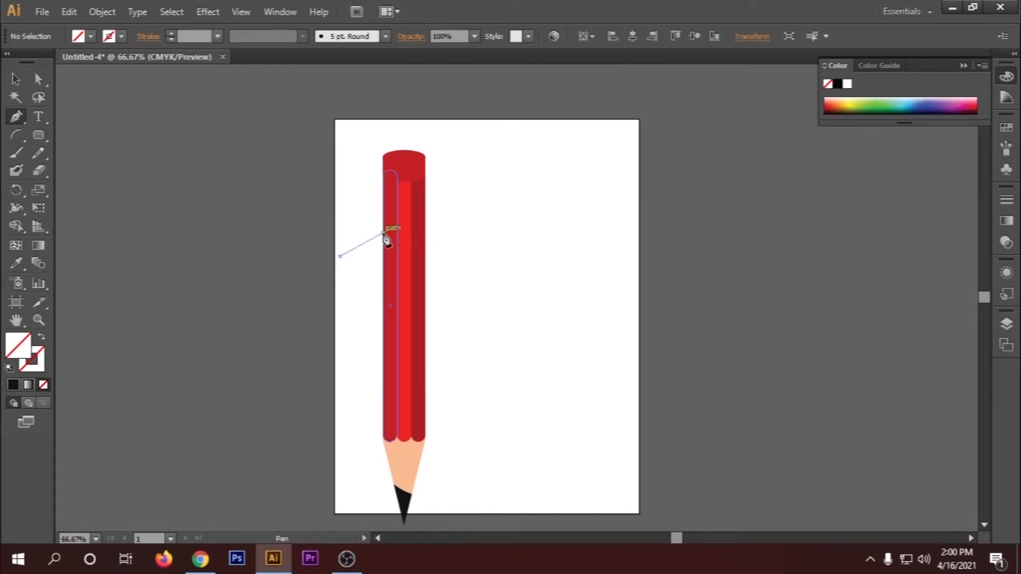
click(411, 224)
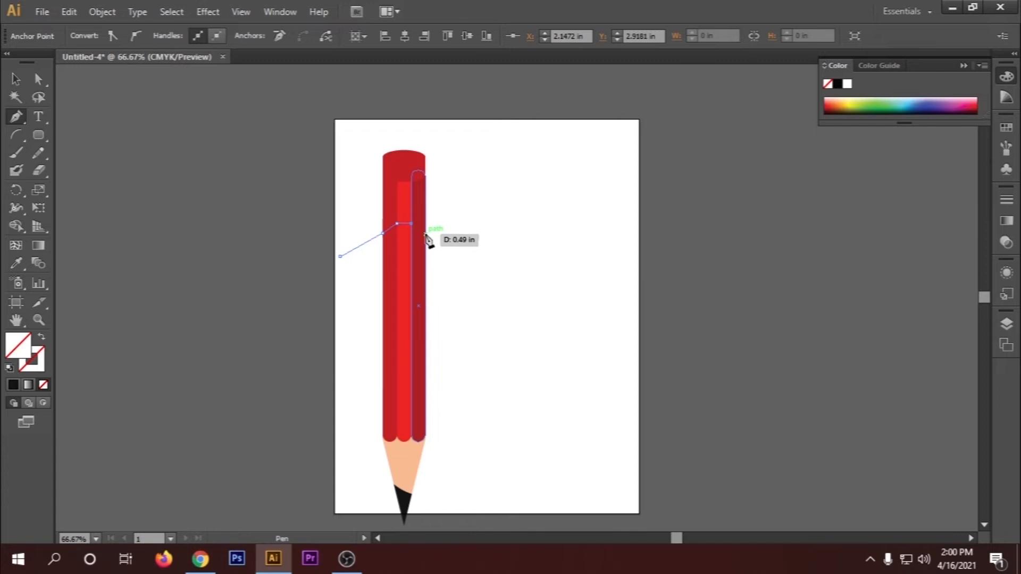
click(425, 234)
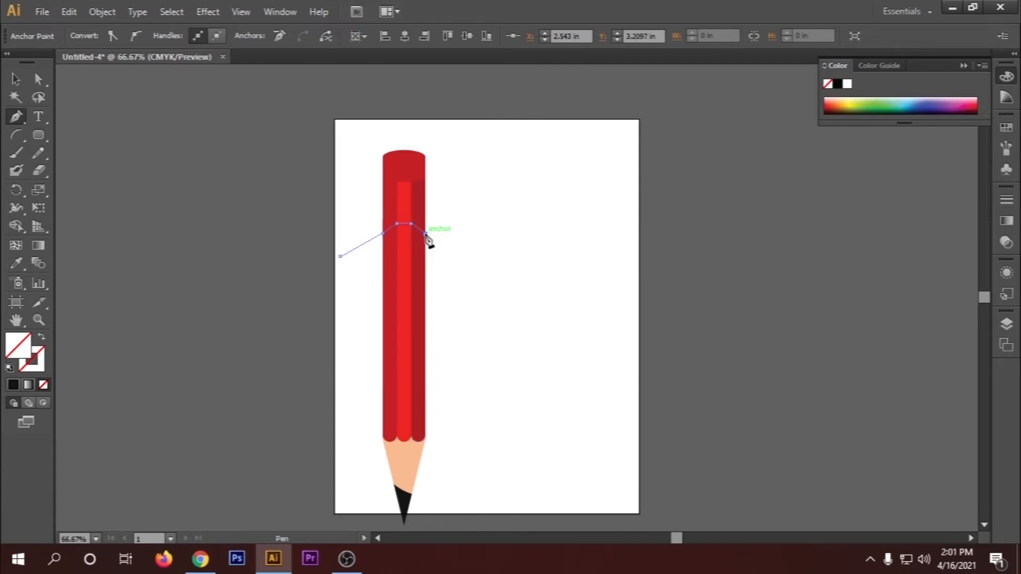
click(451, 256)
click(16, 79)
click(214, 127)
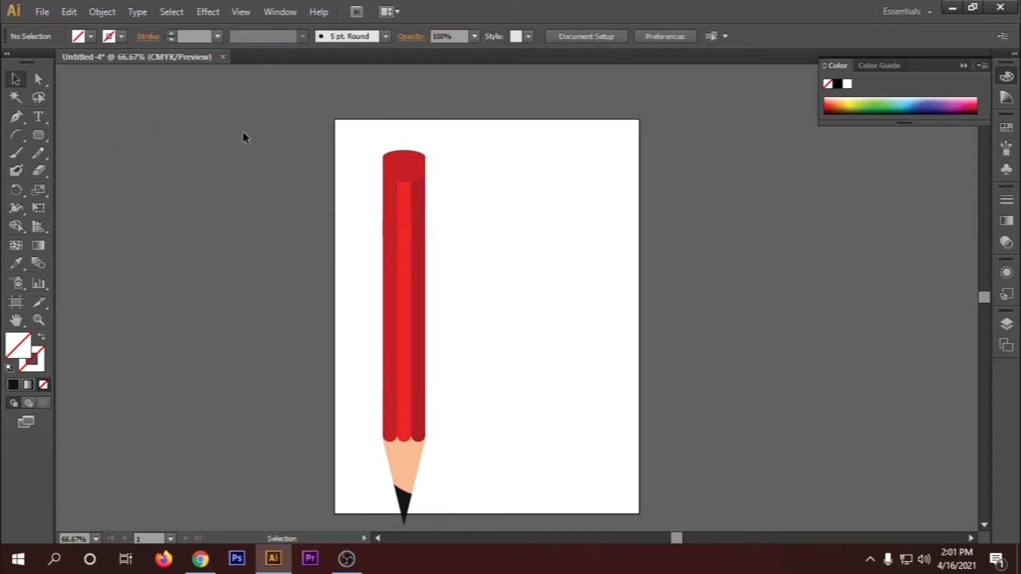
Give the open path crossing the upper pencil body a CMYK Yellow stroke
click(441, 251)
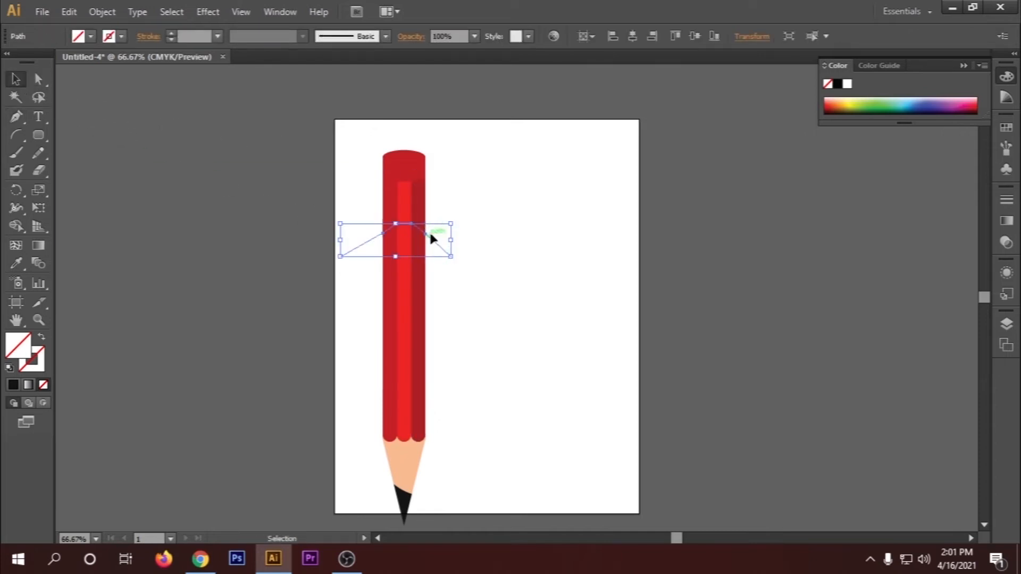
click(121, 37)
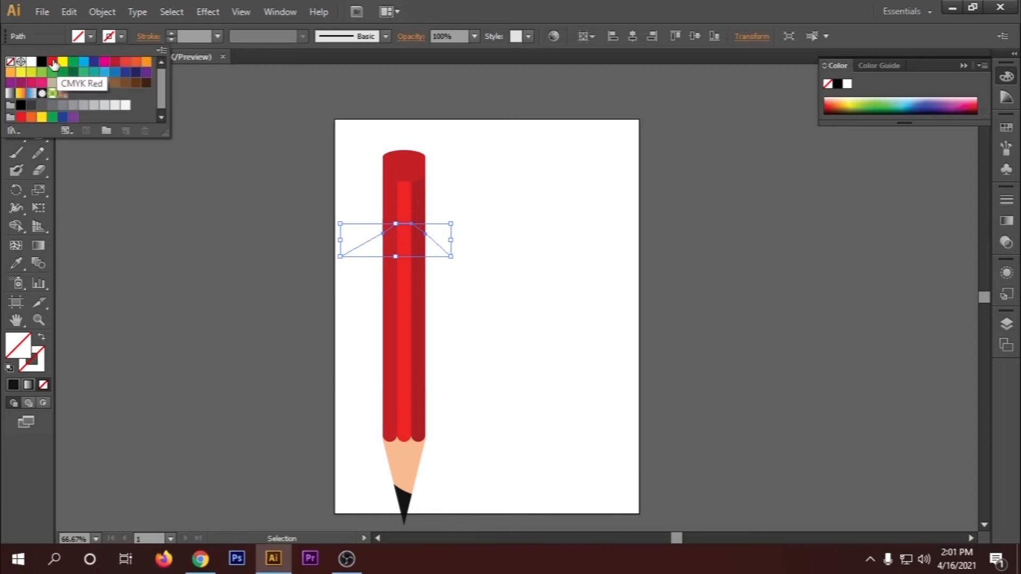
click(52, 61)
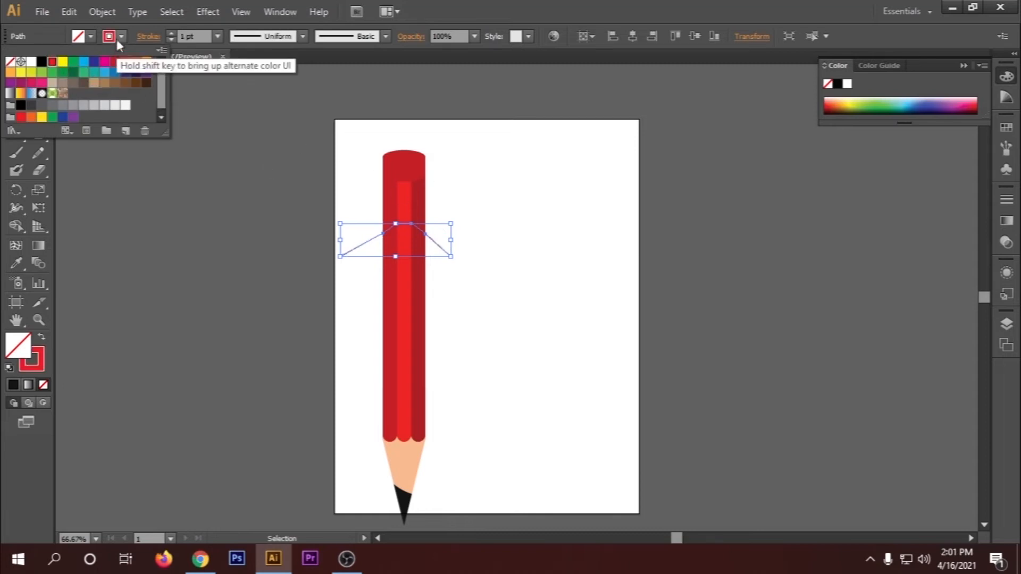
click(63, 61)
click(524, 181)
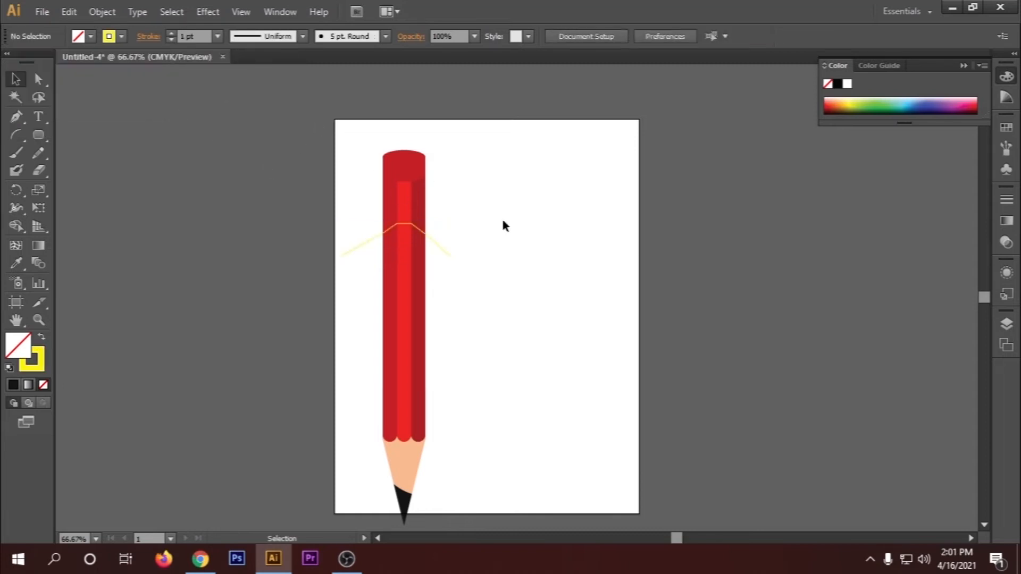
click(437, 242)
scroll(435, 237, up, 3)
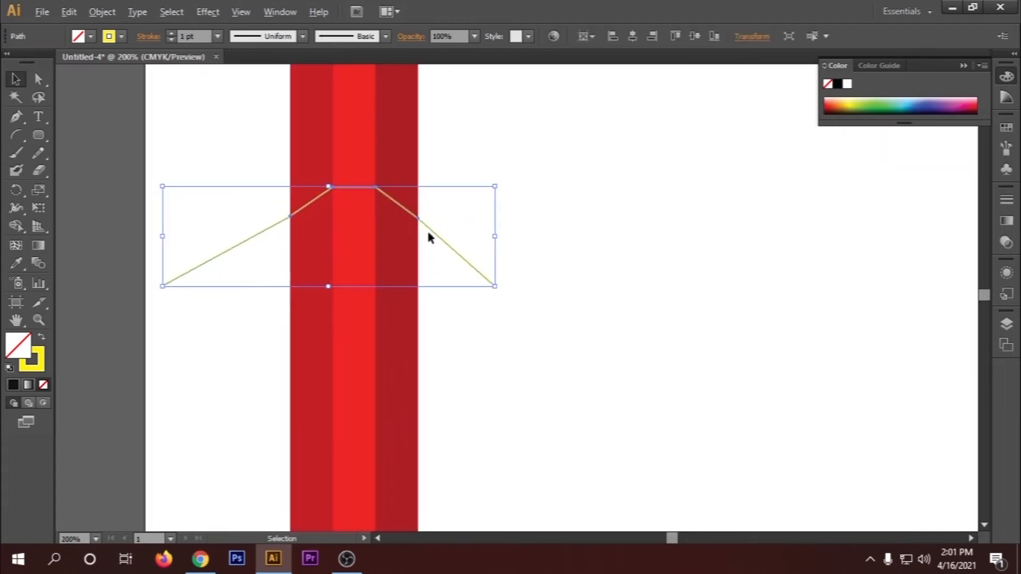
drag(431, 229, 431, 249)
click(548, 235)
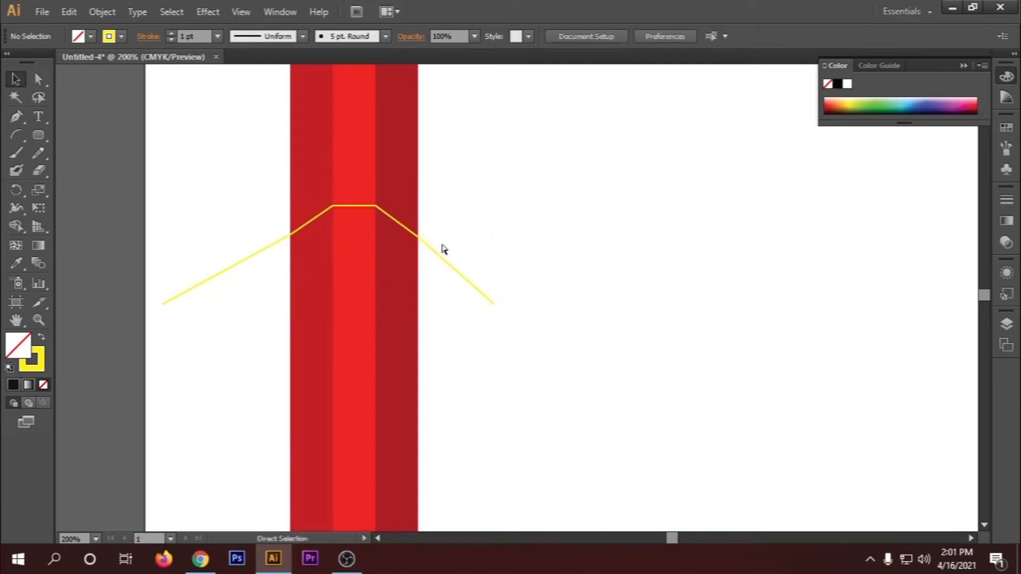
key(ctrl+z)
Duplicate the yellow path slightly below the original to outline a narrow band, and select both paths
drag(431, 234, 431, 250)
click(526, 208)
drag(506, 189, 465, 329)
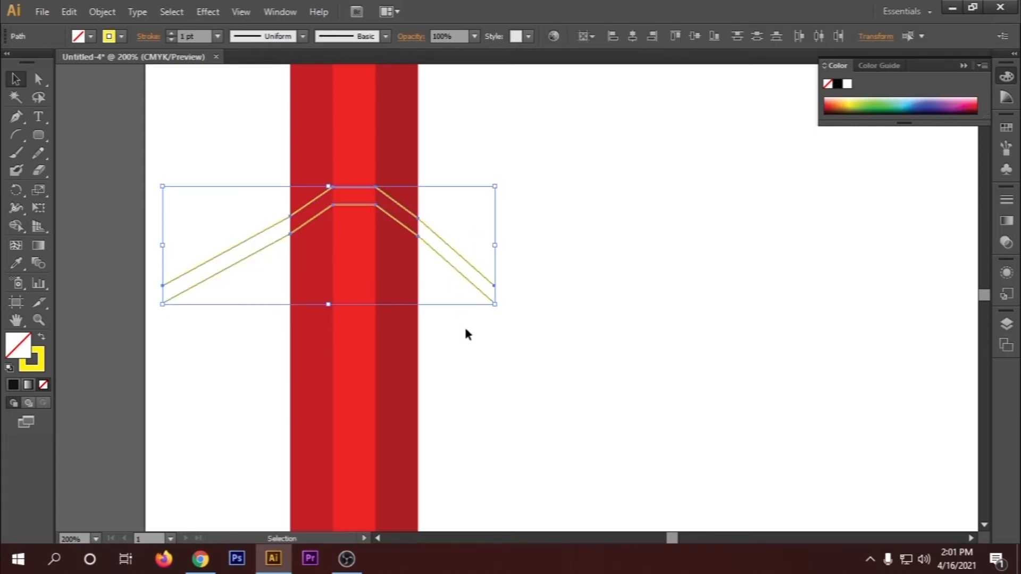
scroll(465, 330, down, 1)
key(alt)
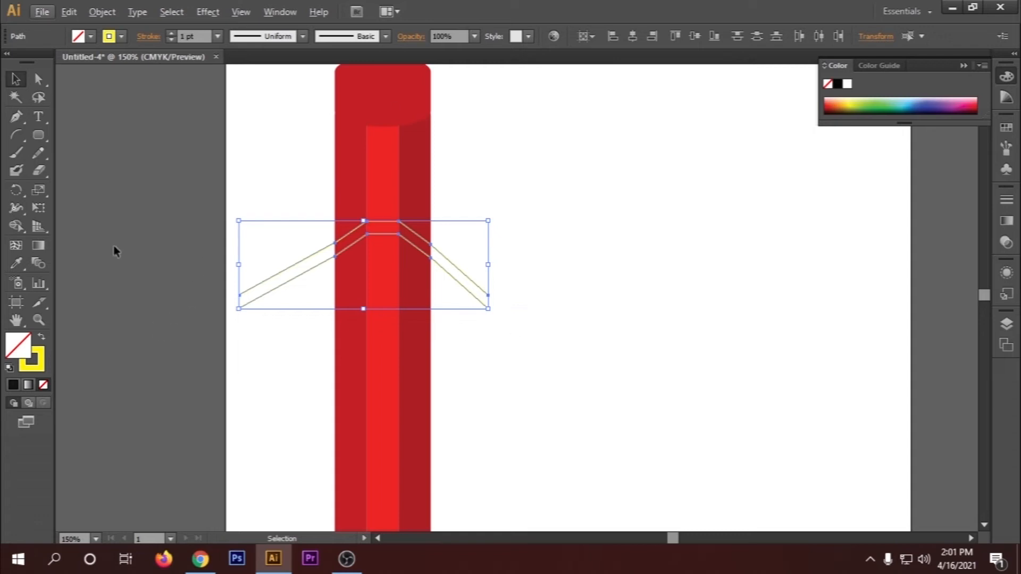
Select both yellow paths together with the three red bars for splitting with Shape Builder
click(16, 226)
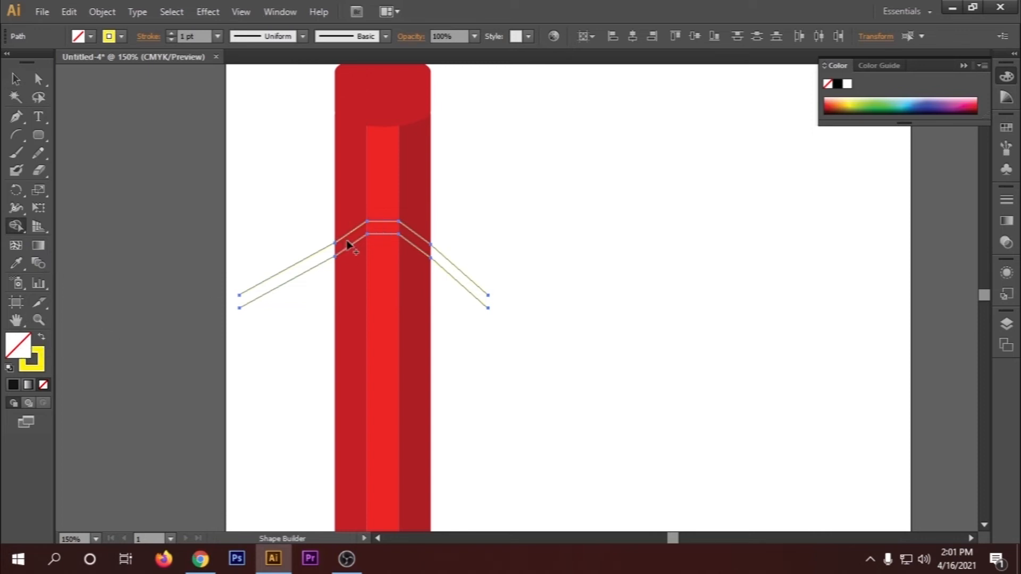
click(15, 79)
click(234, 171)
drag(260, 211, 406, 273)
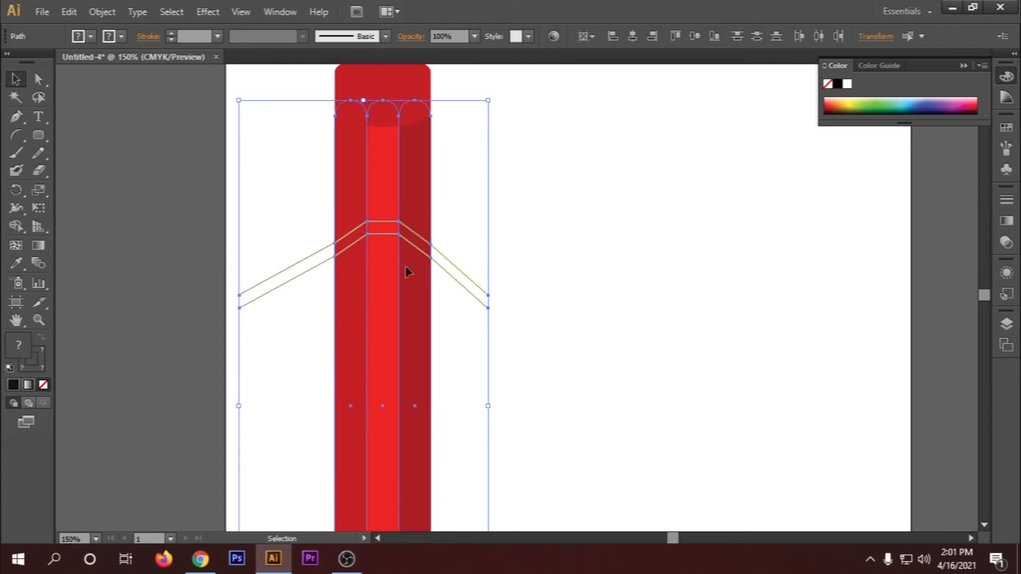
click(17, 225)
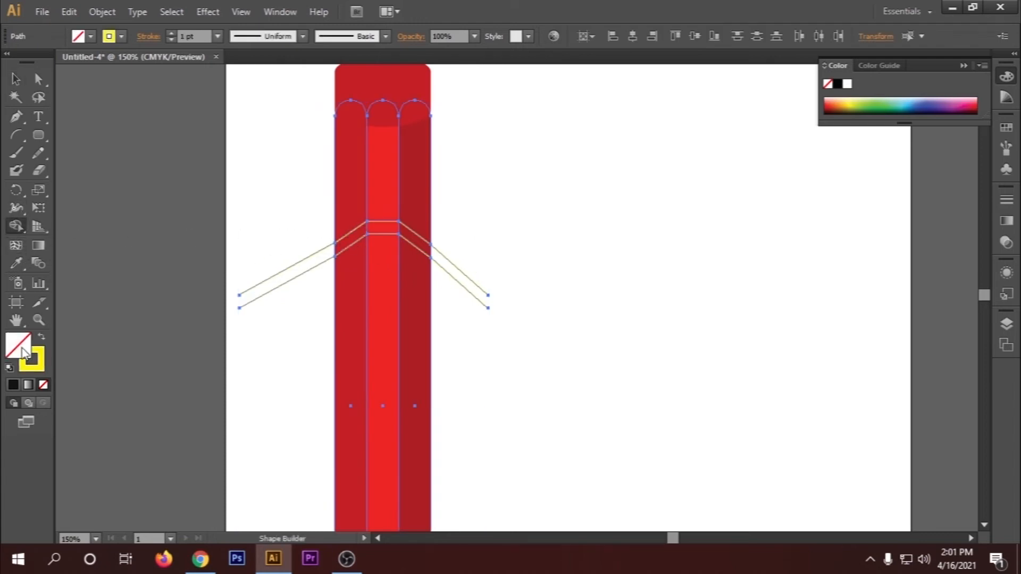
Set the fill colour to light grey A8A7A7 for the band
click(90, 36)
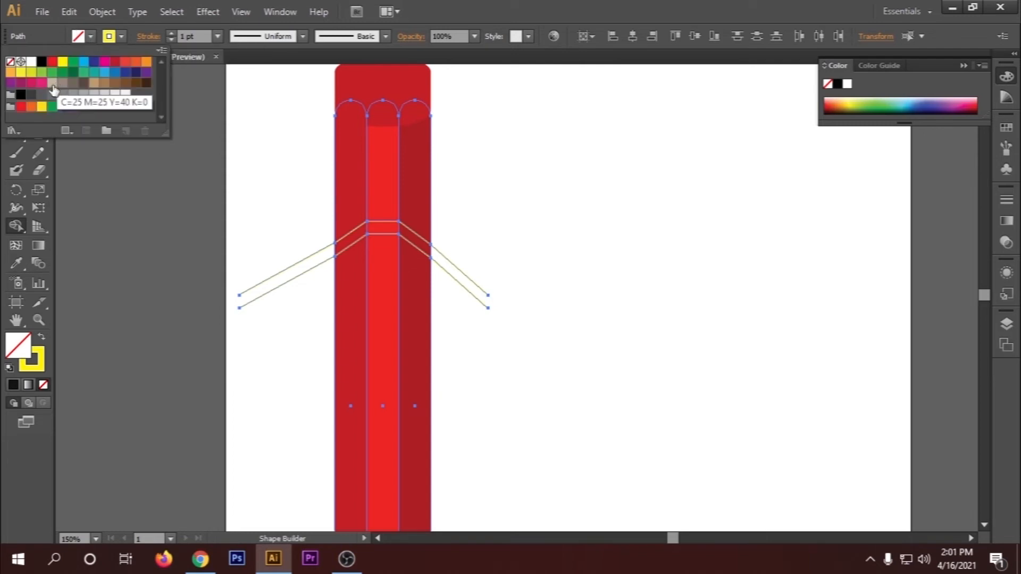
double_click(14, 349)
click(569, 293)
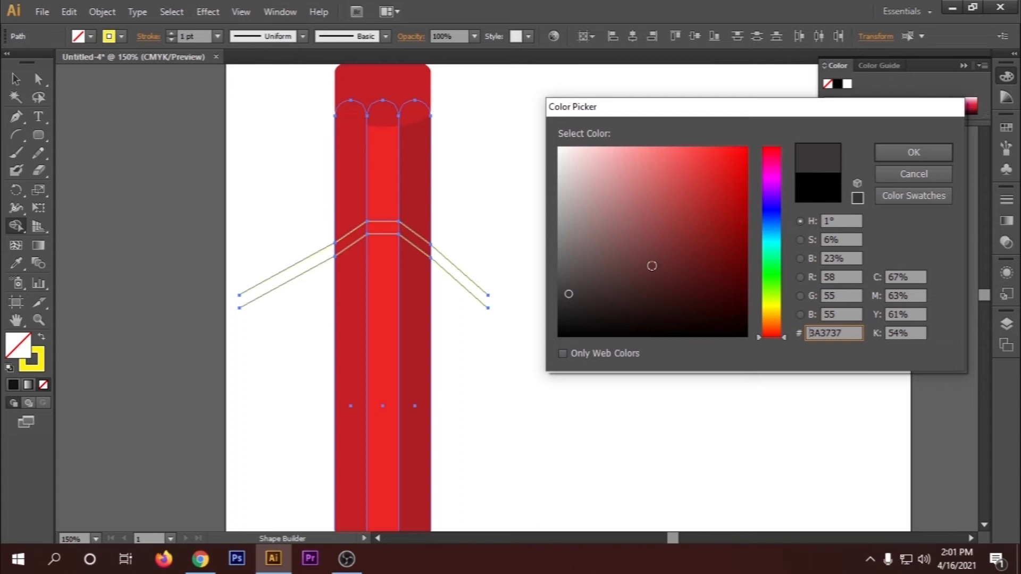
click(565, 268)
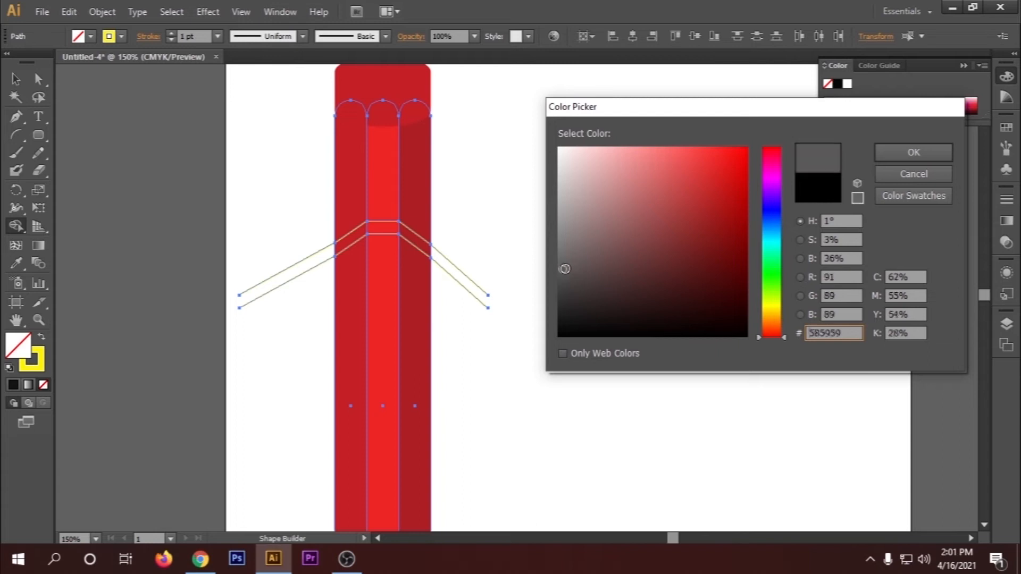
click(561, 242)
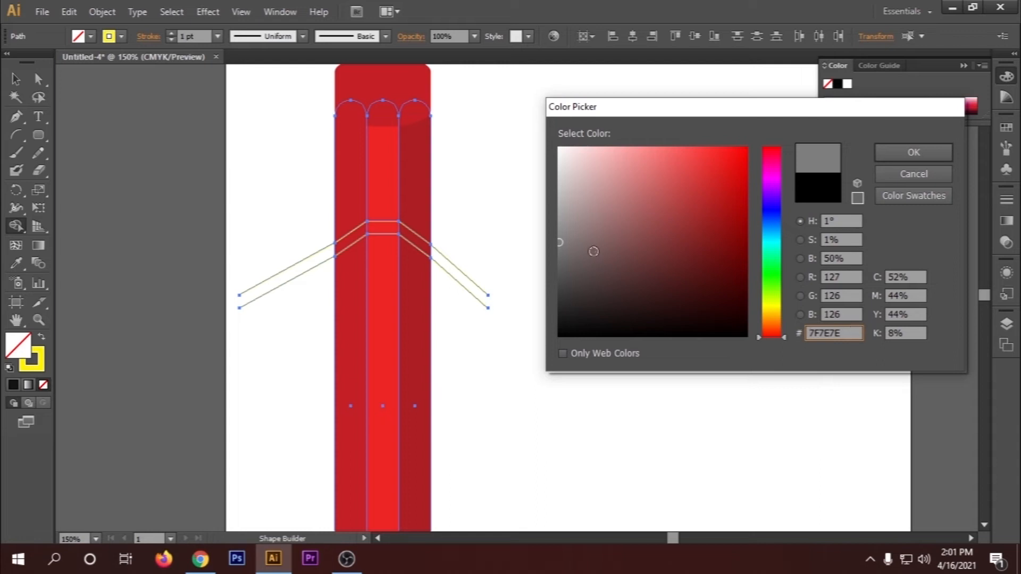
click(561, 235)
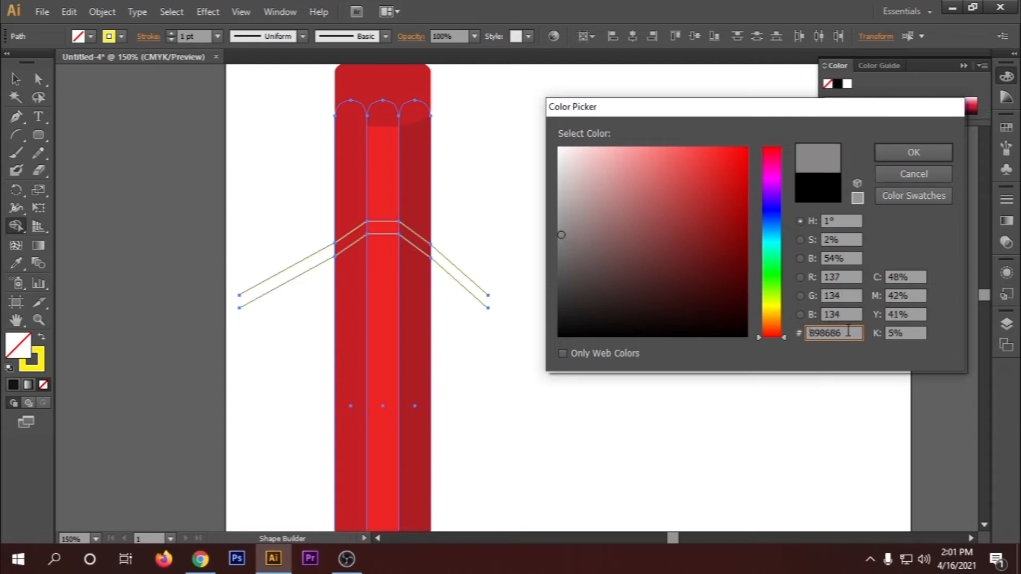
drag(566, 193, 561, 211)
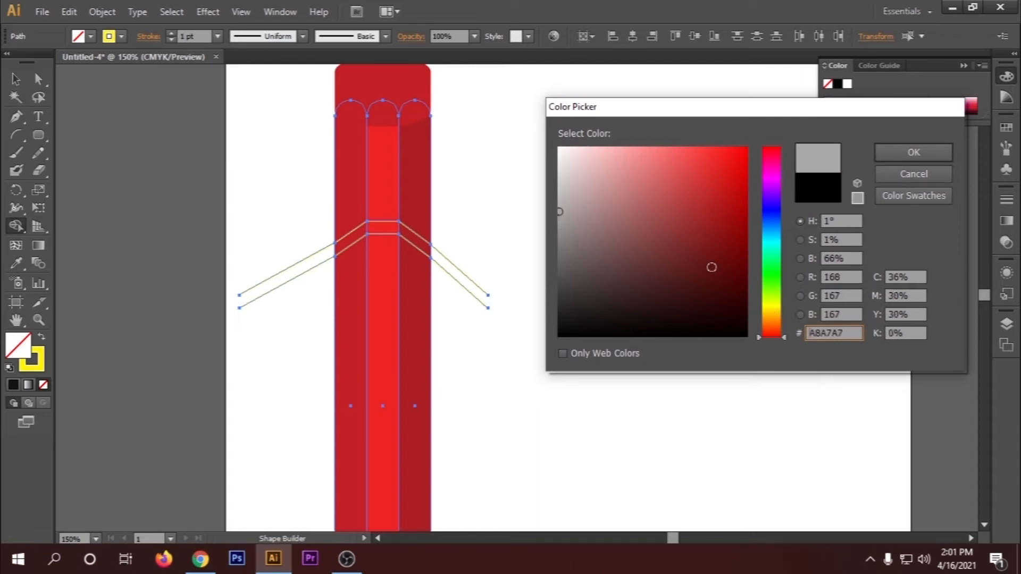
drag(848, 330, 765, 342)
click(915, 153)
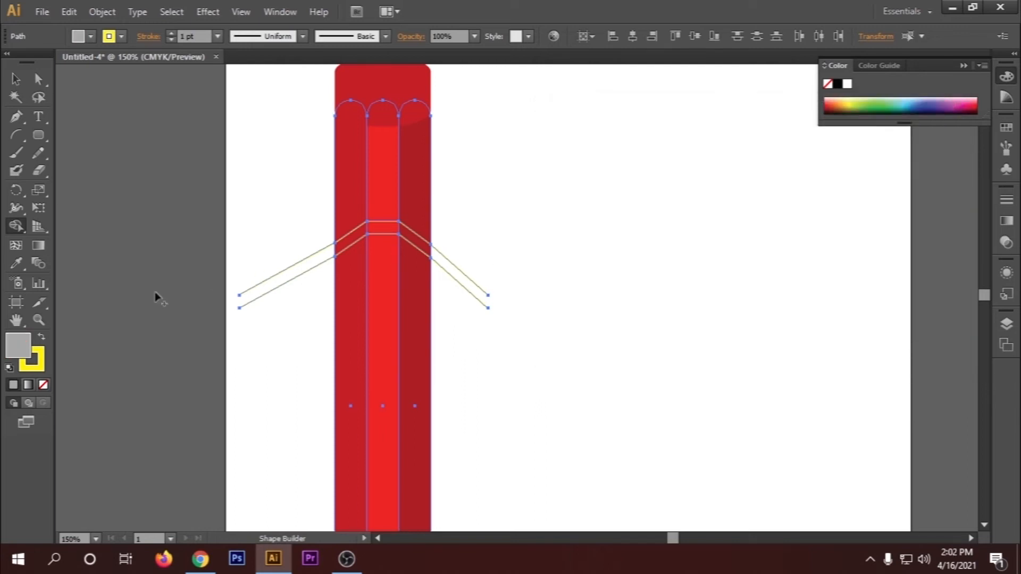
Build the three grey band segments between the two yellow paths across the bars with Shape Builder
click(356, 240)
click(382, 228)
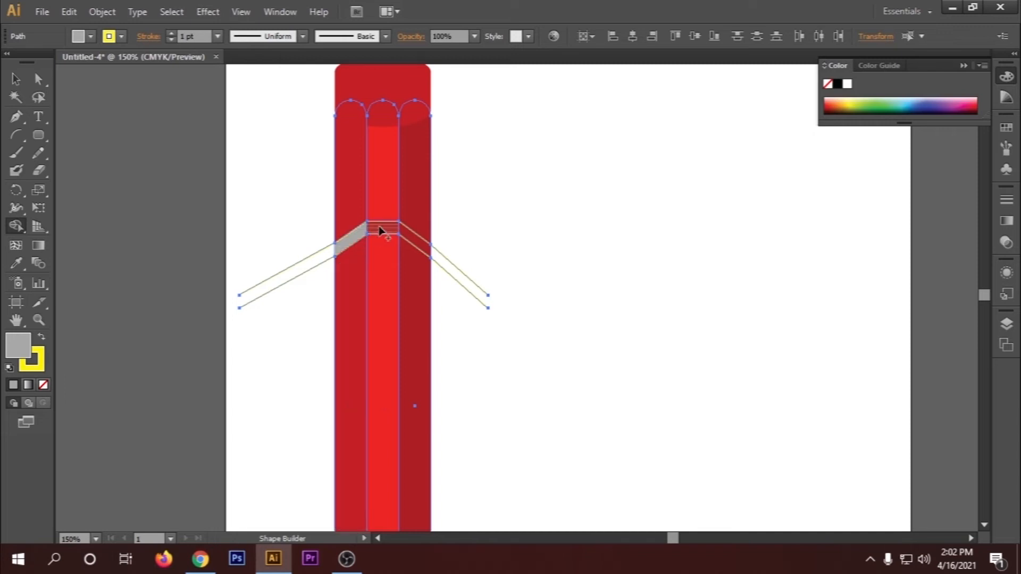
click(418, 240)
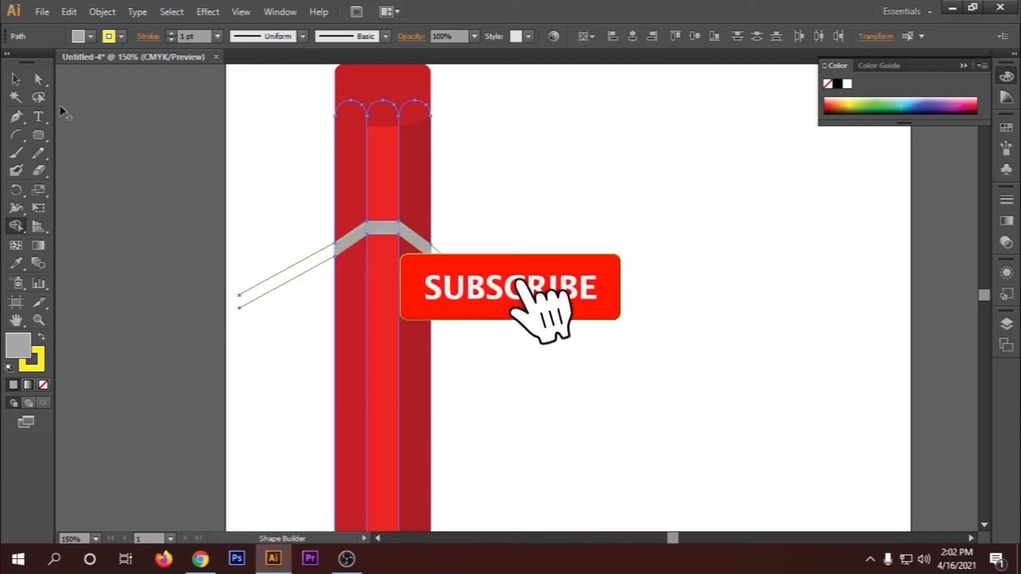
Delete the leftover yellow path pieces sticking out on both sides of the pencil
click(18, 79)
click(114, 107)
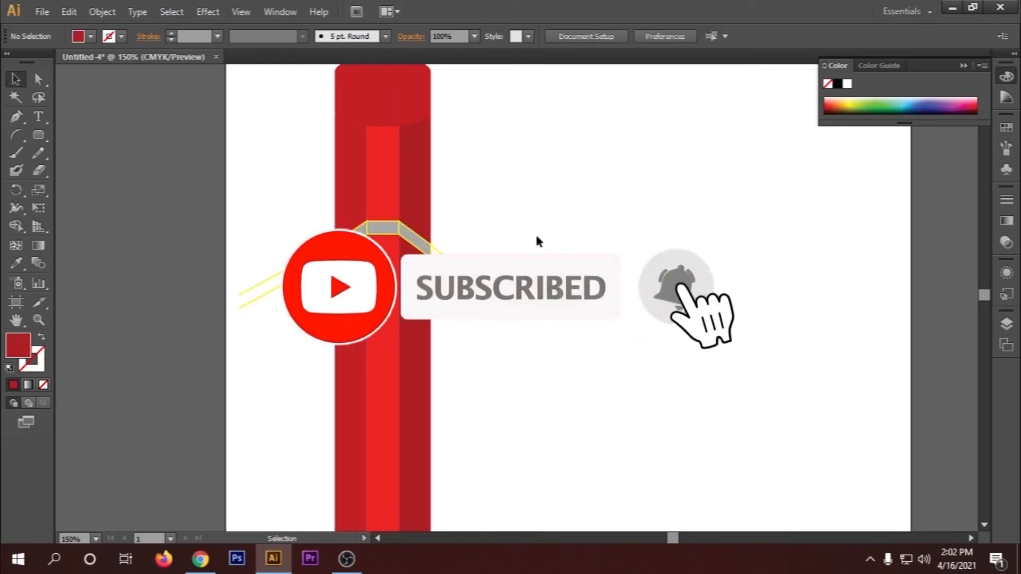
click(475, 245)
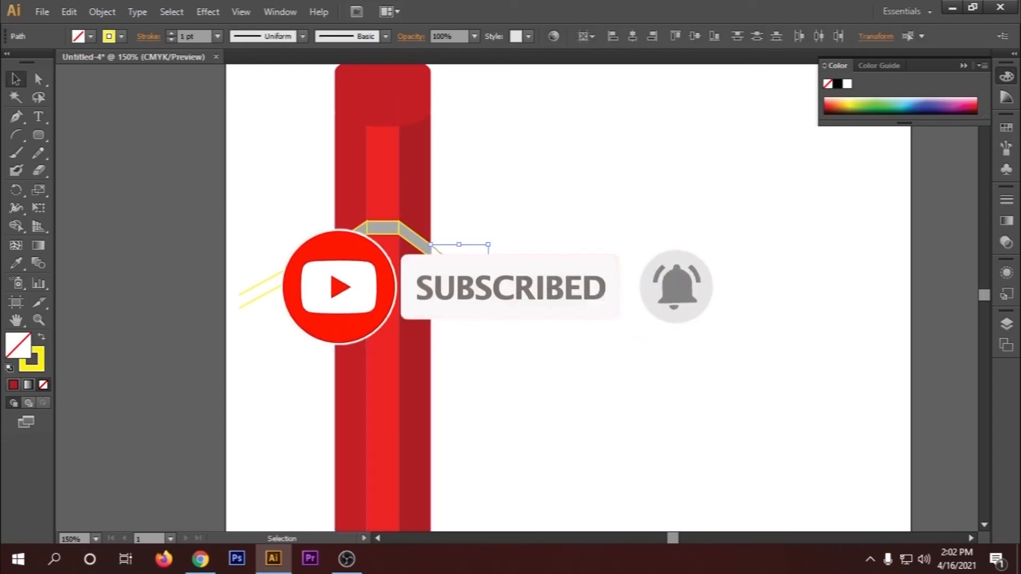
key(ctrl+shift+a)
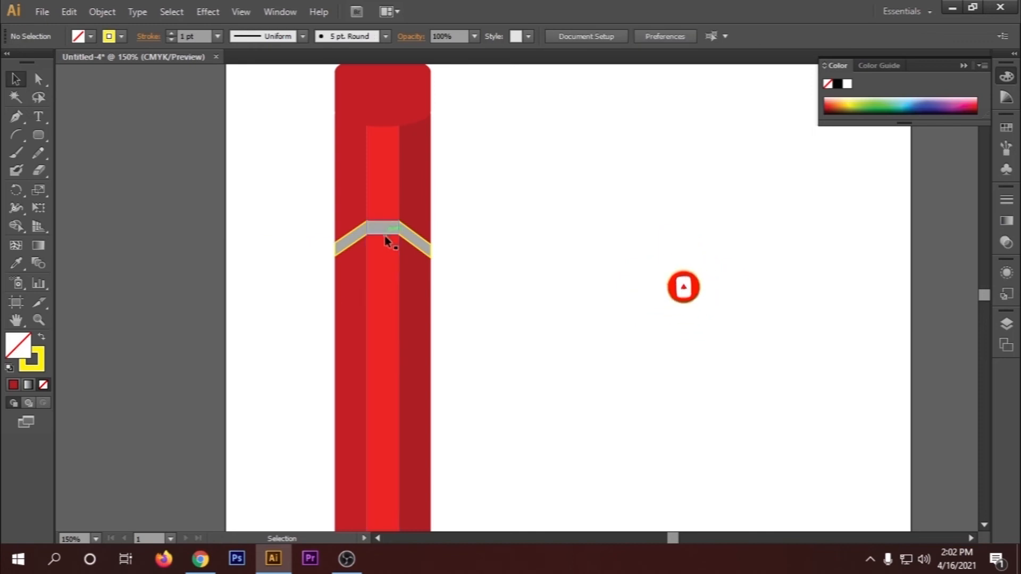
Remove the yellow stroke from all three grey band segments
scroll(336, 243, up, 3)
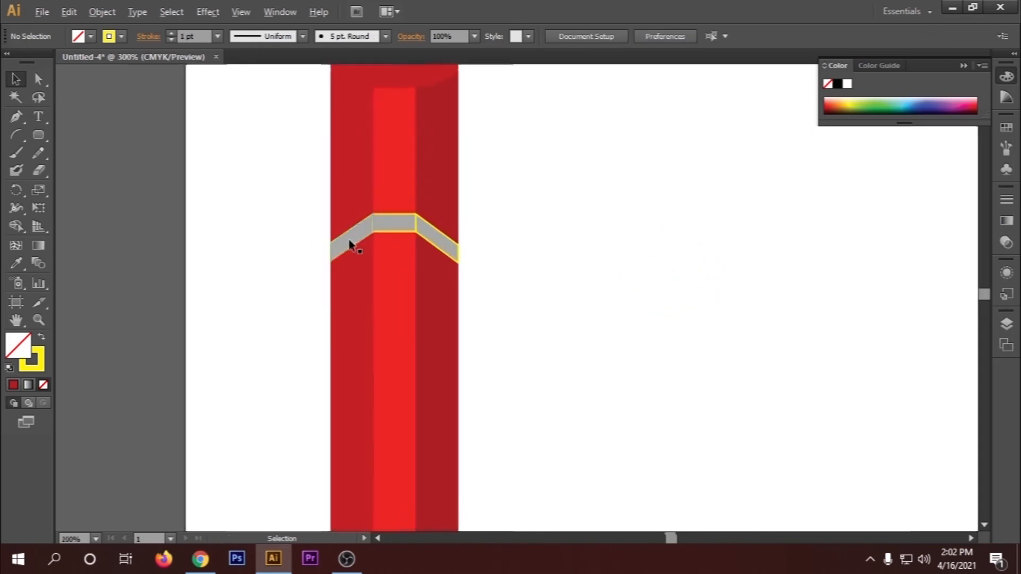
click(365, 226)
shift+click(435, 210)
shift+click(502, 223)
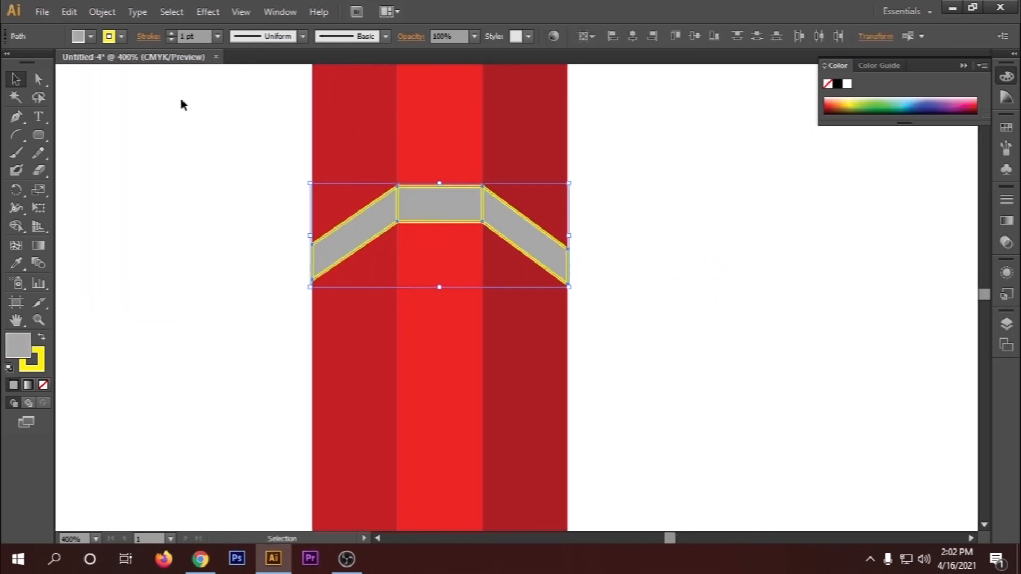
click(122, 36)
click(9, 62)
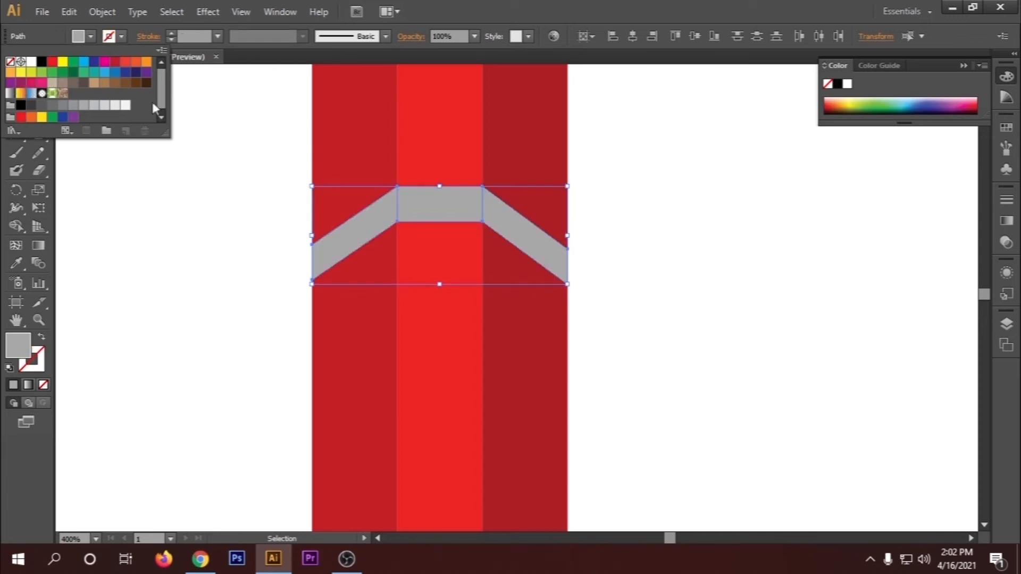
click(712, 210)
click(727, 248)
Fill the three bar sections above the grey band with a dark grey swatch
scroll(748, 255, down, 3)
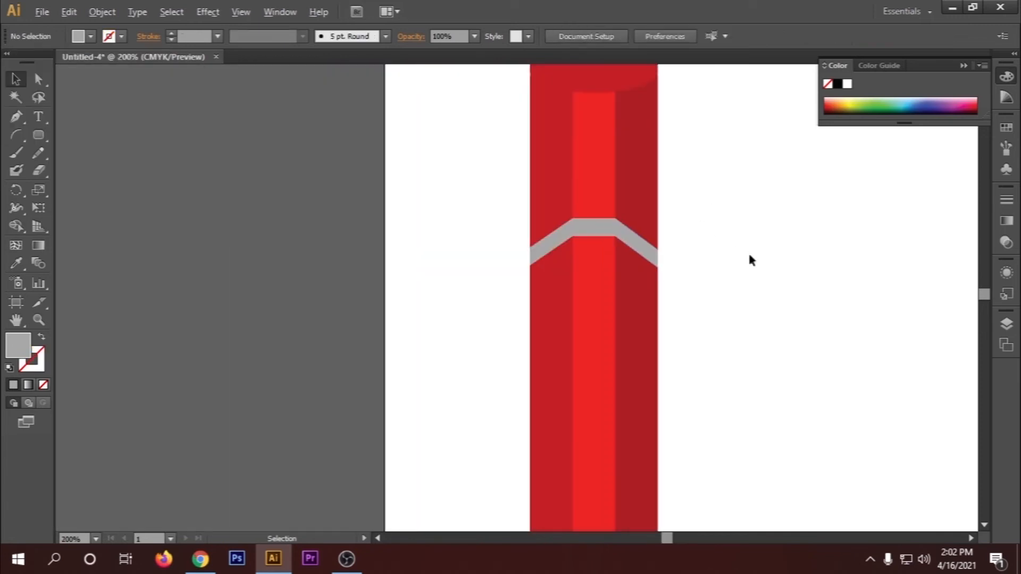
drag(663, 541, 671, 541)
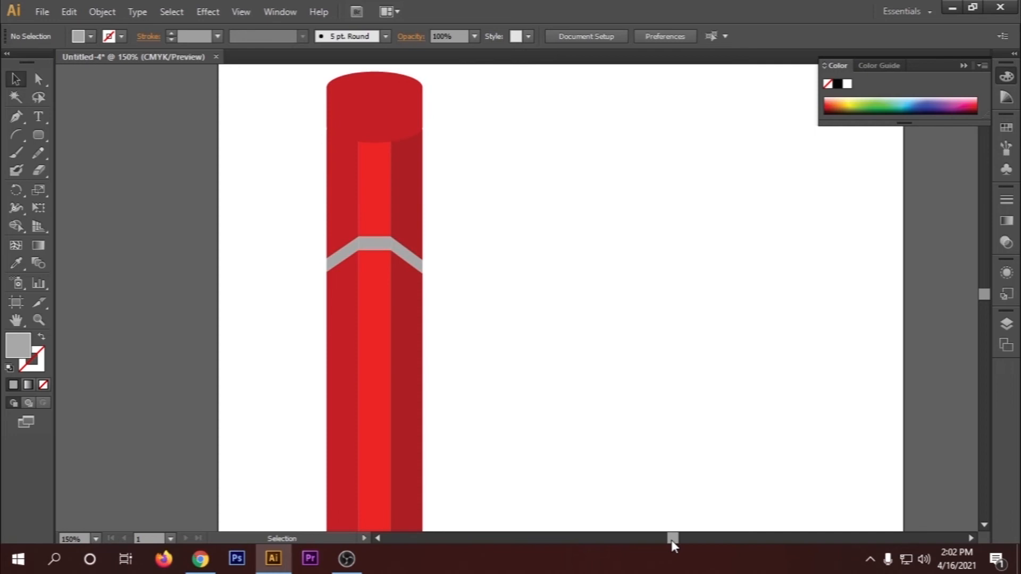
scroll(622, 391, down, 2)
scroll(629, 357, down, 2)
scroll(668, 297, up, 1)
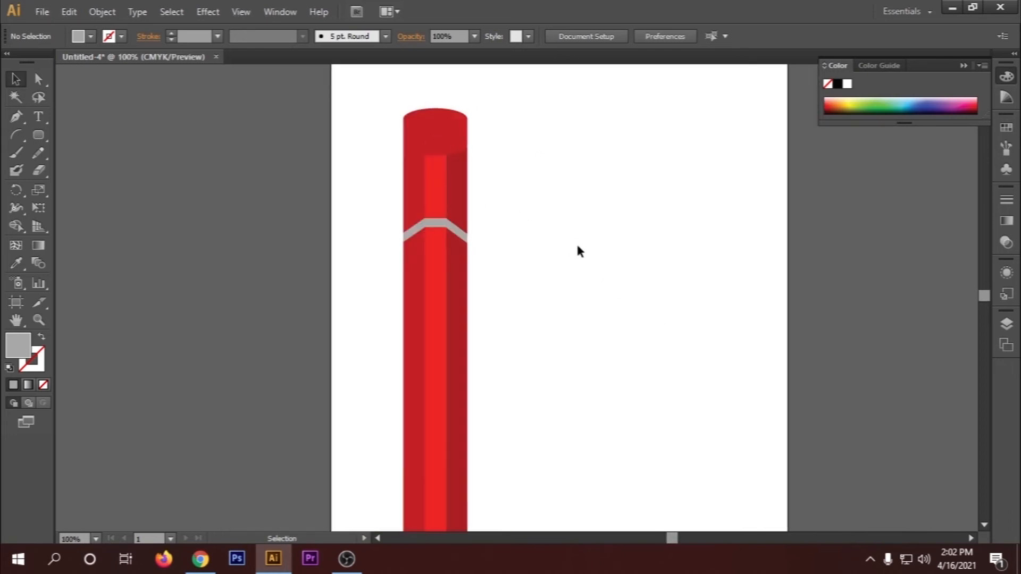
drag(376, 187, 543, 209)
click(91, 37)
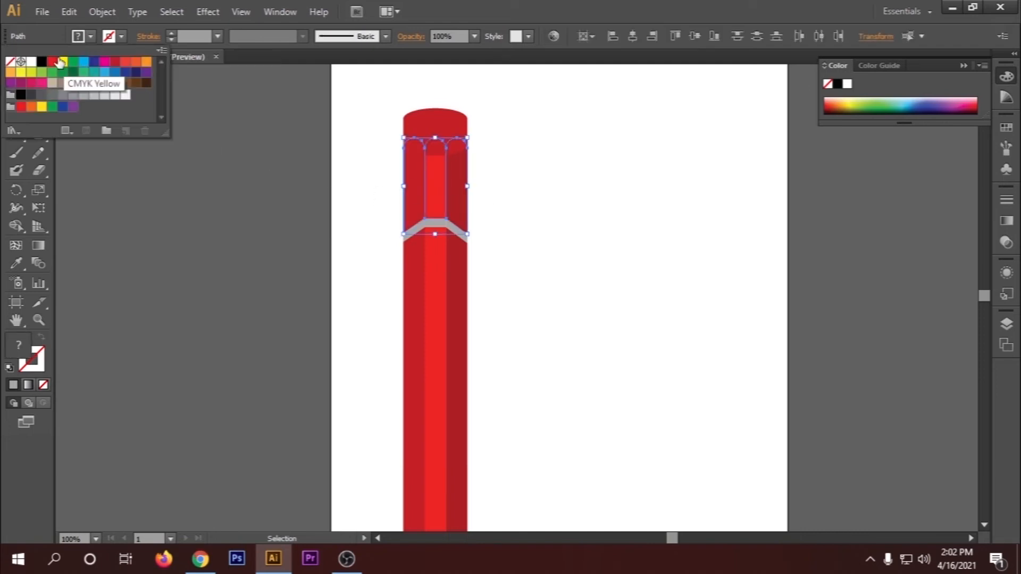
click(31, 95)
click(385, 94)
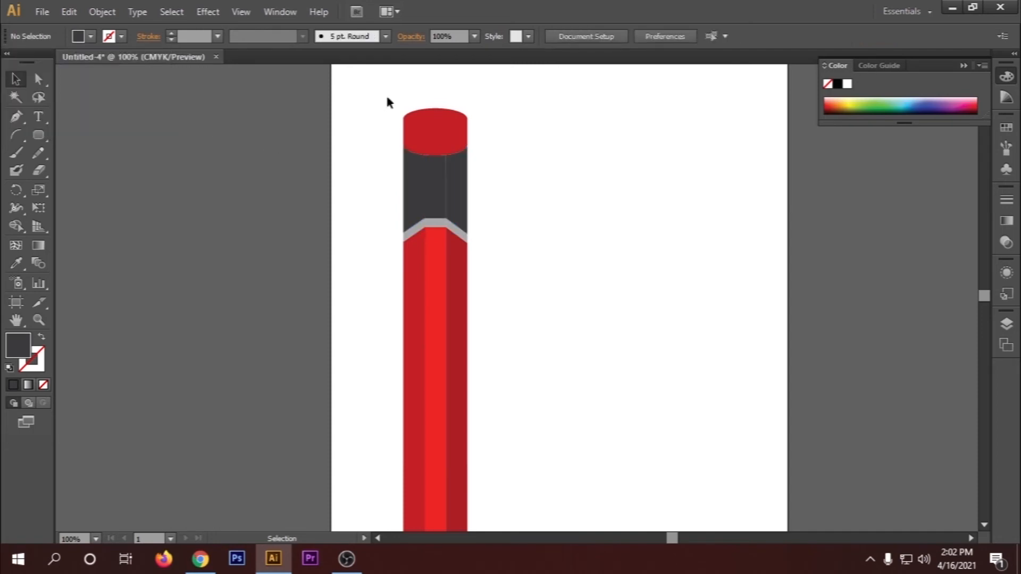
Fill the rounded cap at the pencil's upper end with the same dark grey swatch
click(455, 127)
click(87, 36)
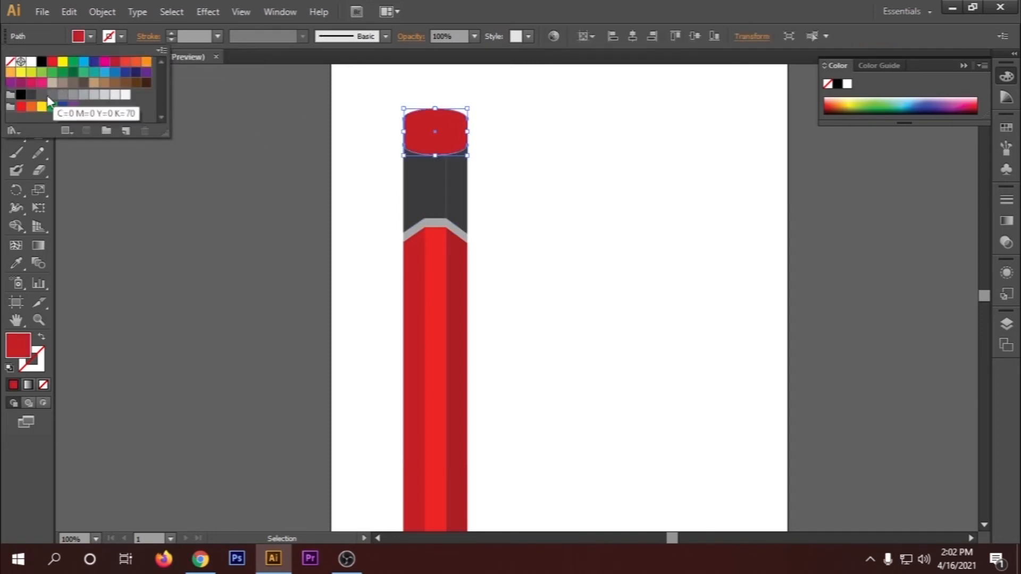
click(31, 95)
click(304, 155)
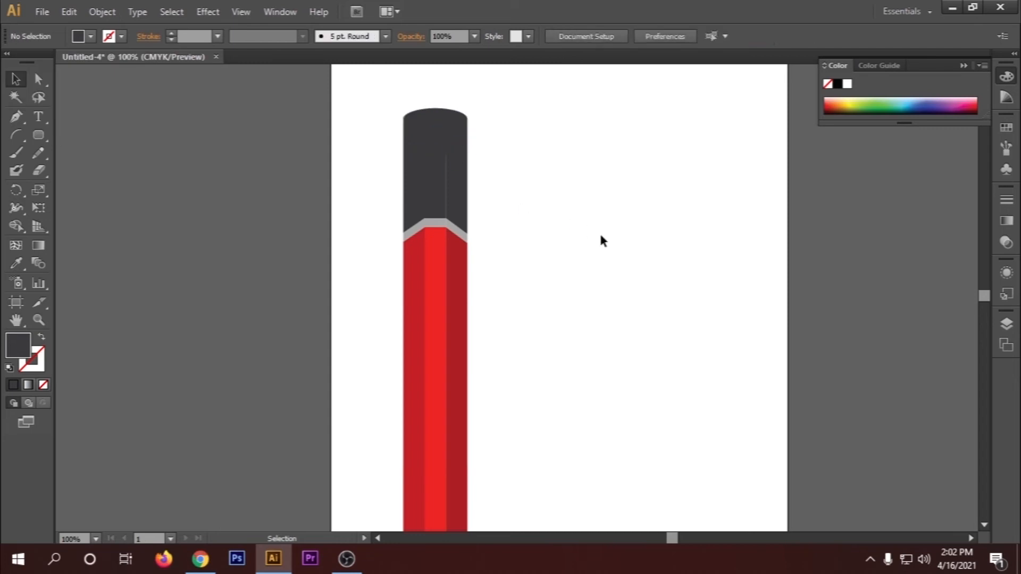
scroll(551, 209, down, 1)
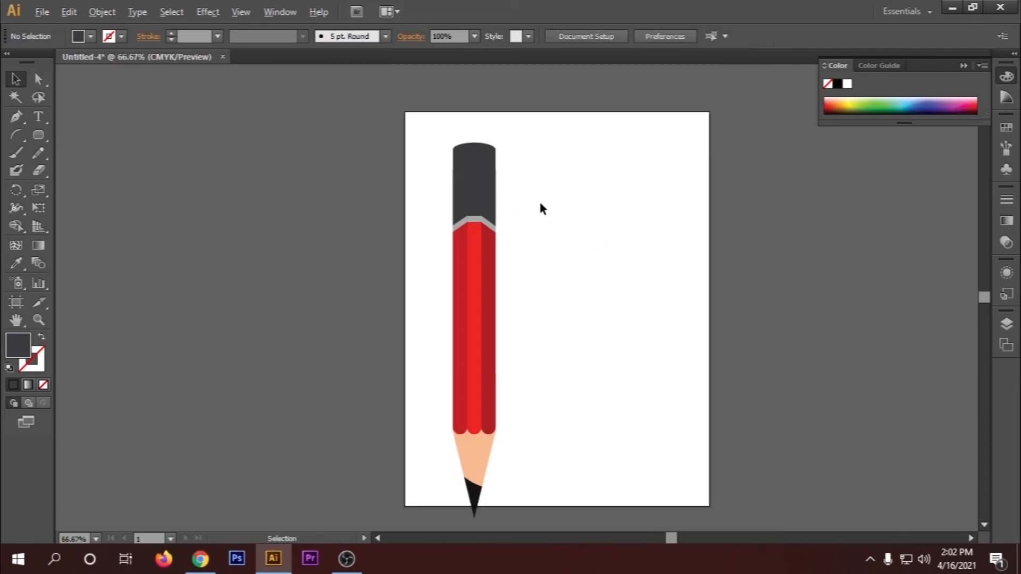
scroll(499, 175, up, 2)
scroll(573, 204, up, 3)
scroll(400, 171, down, 3)
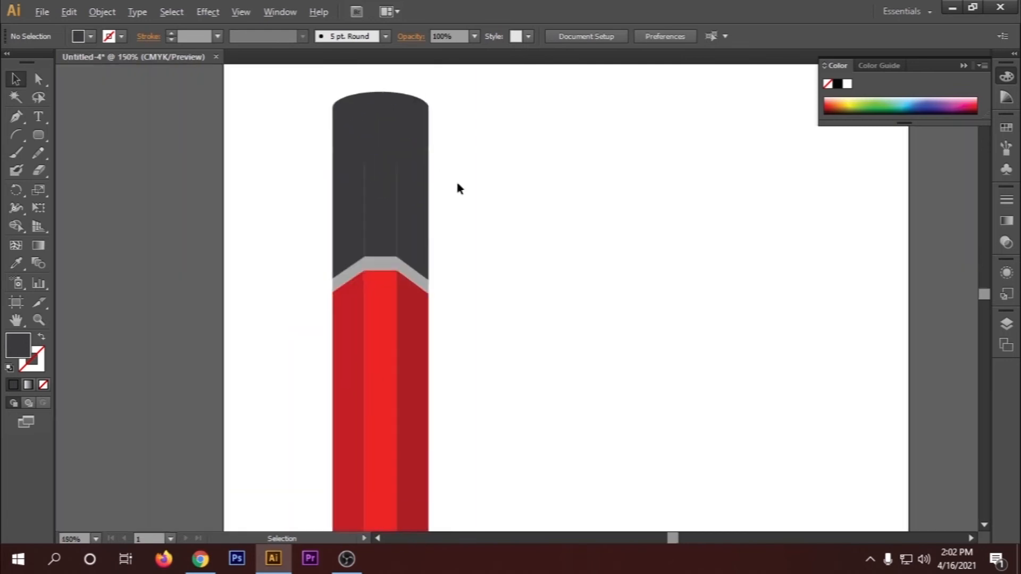
Examine the whole pencil up close, from the dark grey end section and grey band down to the point
scroll(459, 189, down, 3)
scroll(497, 241, down, 2)
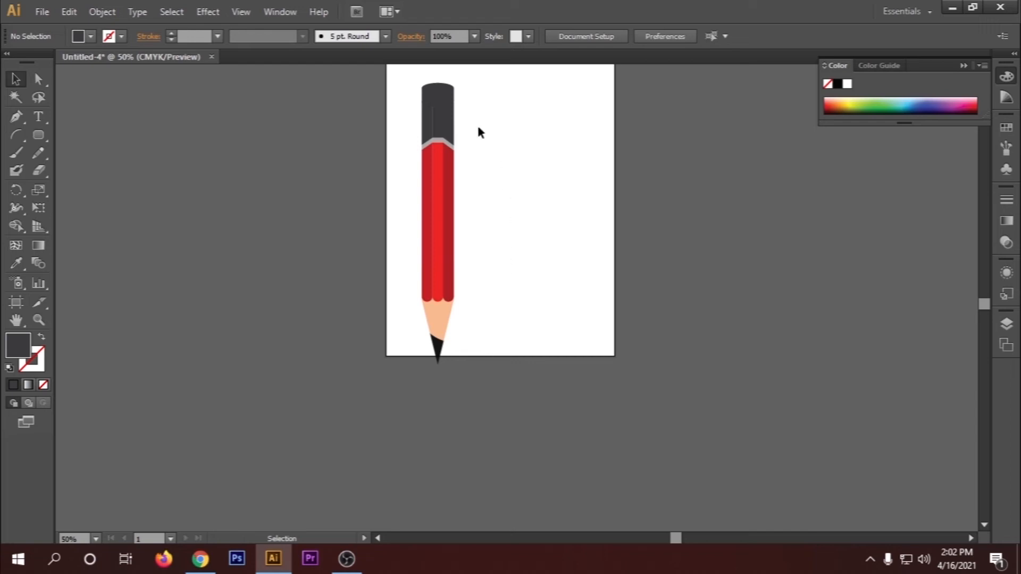
scroll(476, 128, up, 3)
scroll(385, 160, up, 4)
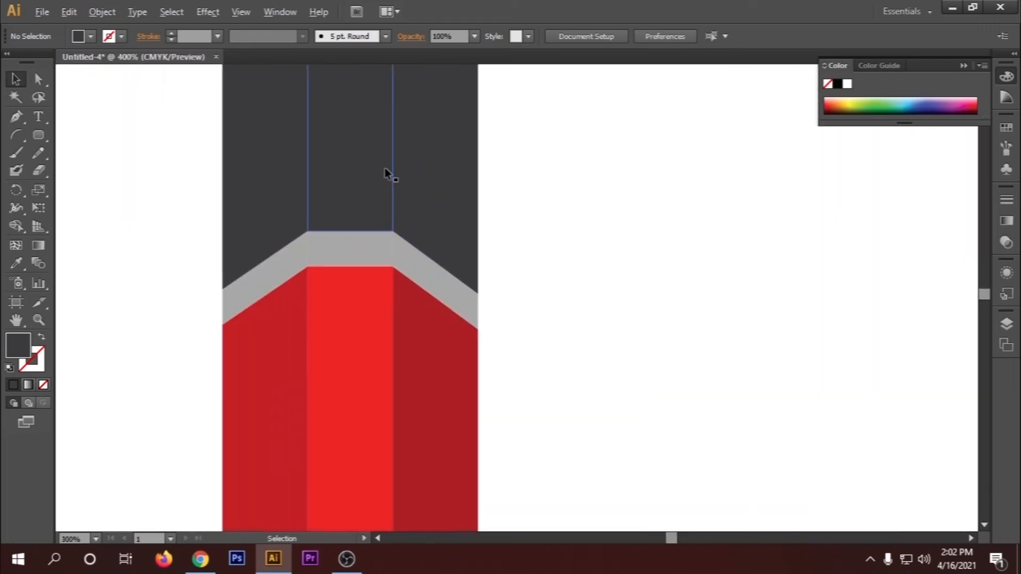
scroll(401, 202, down, 5)
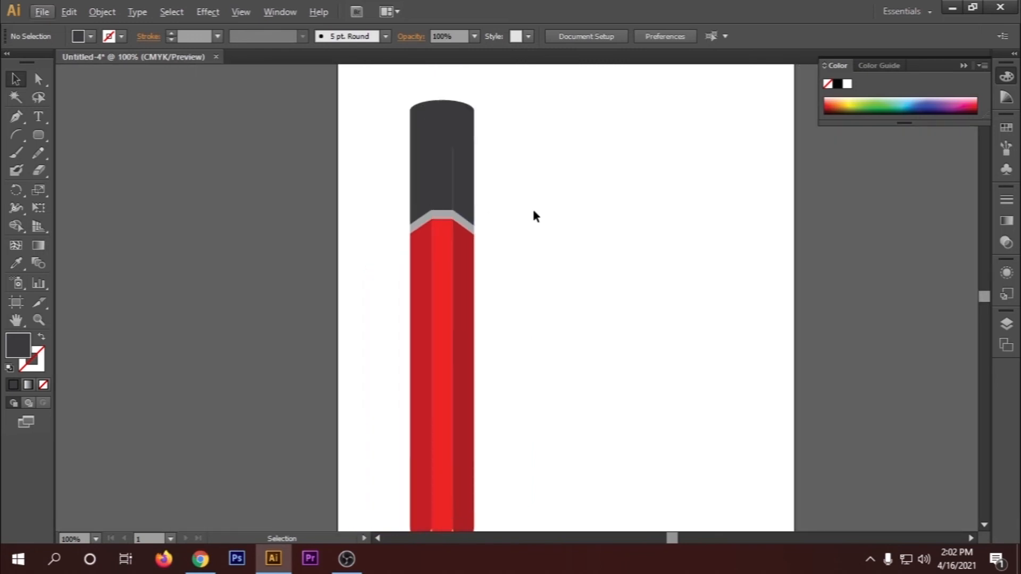
scroll(463, 155, up, 4)
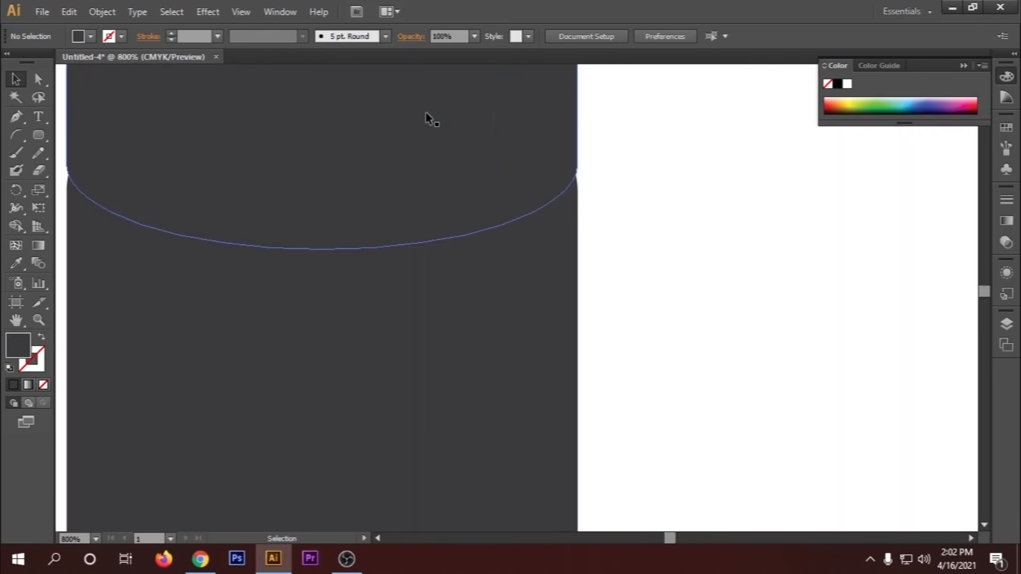
scroll(426, 113, down, 9)
scroll(537, 226, up, 1)
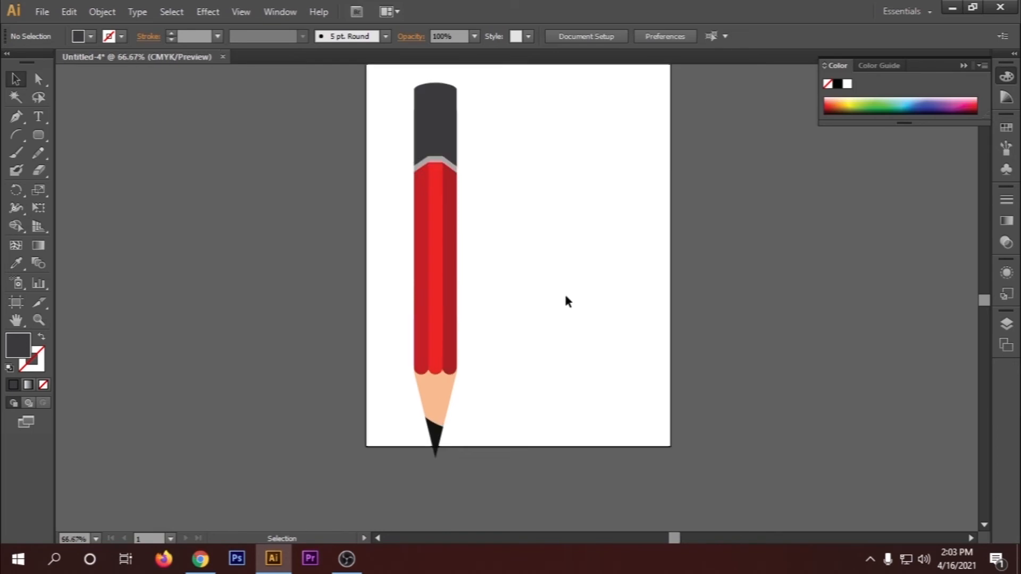
scroll(567, 302, up, 1)
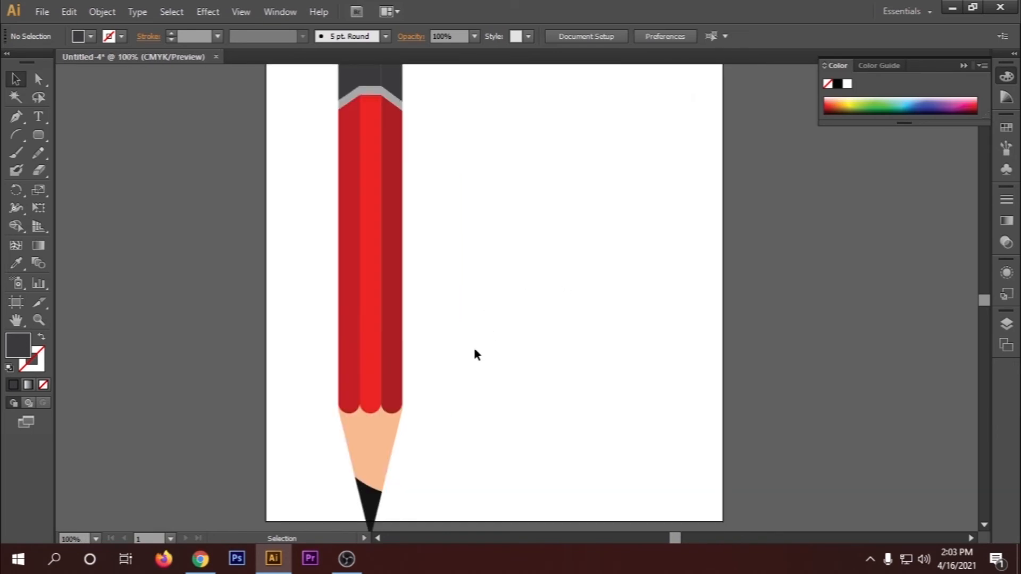
Group all the pencil's parts and move the pencil up so that its point lies inside the artboard
scroll(478, 308, down, 3)
key(a)
drag(412, 186, 506, 388)
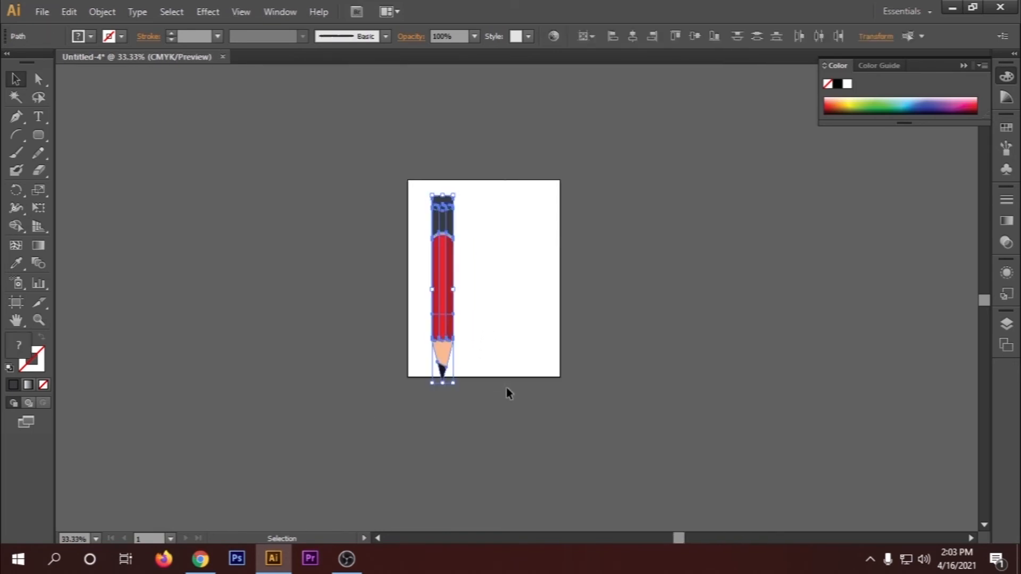
key(v)
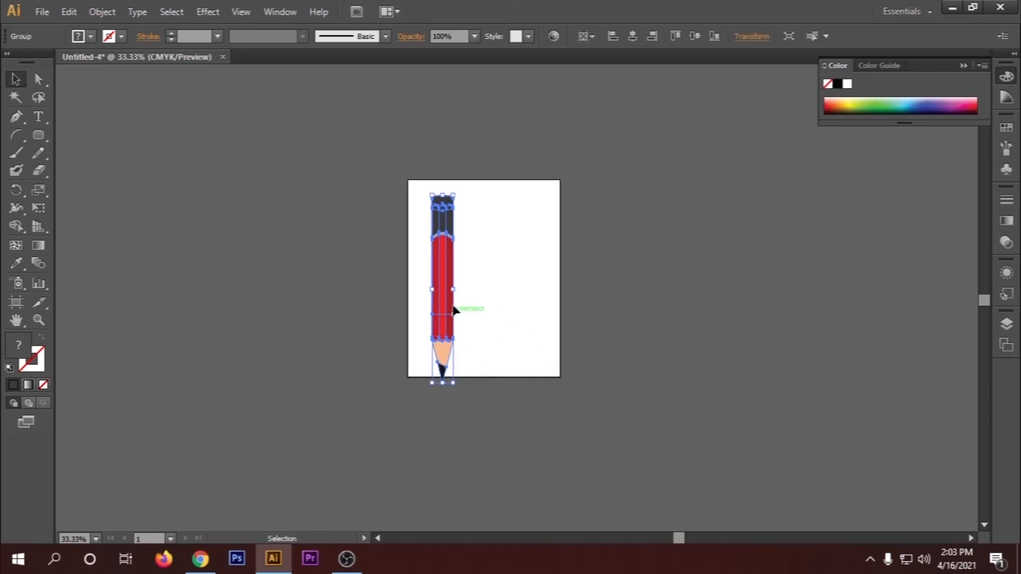
drag(442, 243, 442, 224)
click(497, 289)
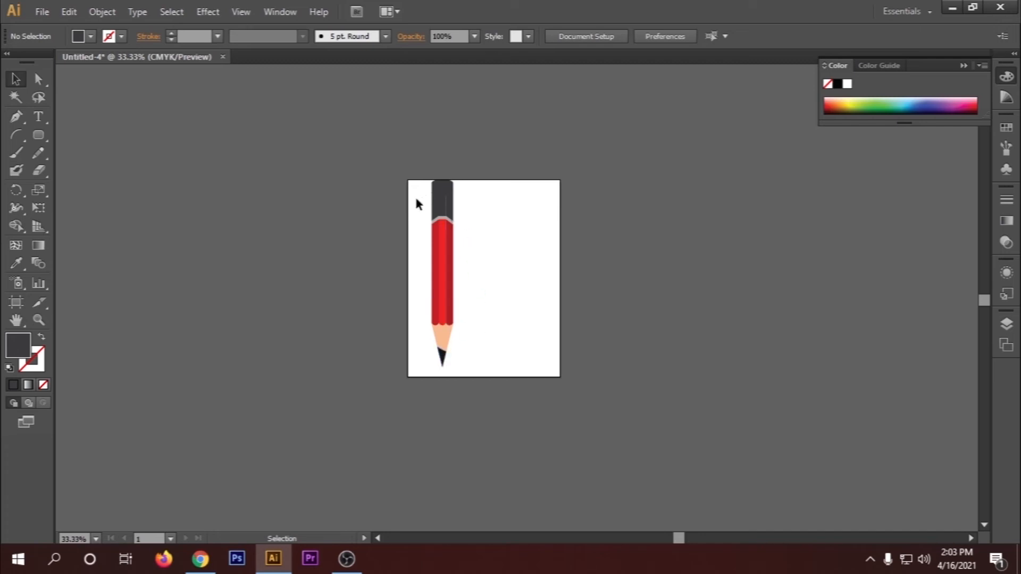
Ungroup the pencil so that its parts can be edited separately
drag(415, 196, 461, 208)
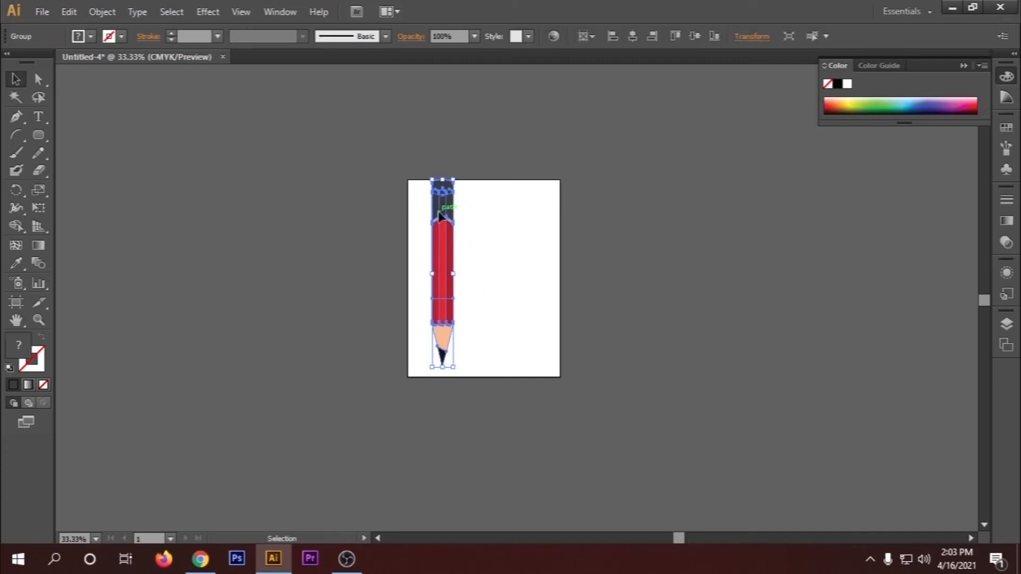
right_click(454, 210)
click(483, 298)
click(500, 231)
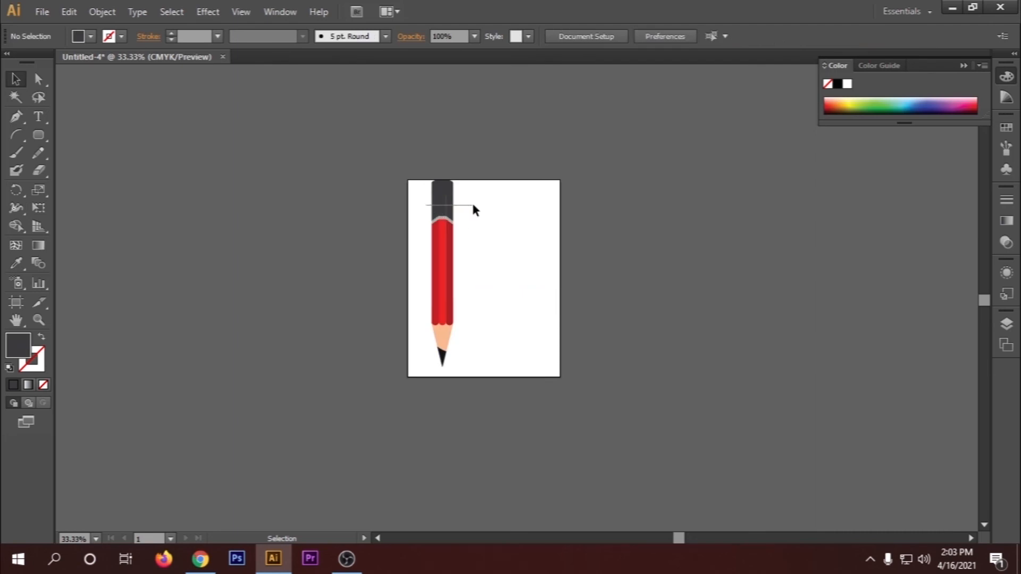
Recolour the three sections above the grey band with the bright red sampled from the middle bar
scroll(471, 213, up, 3)
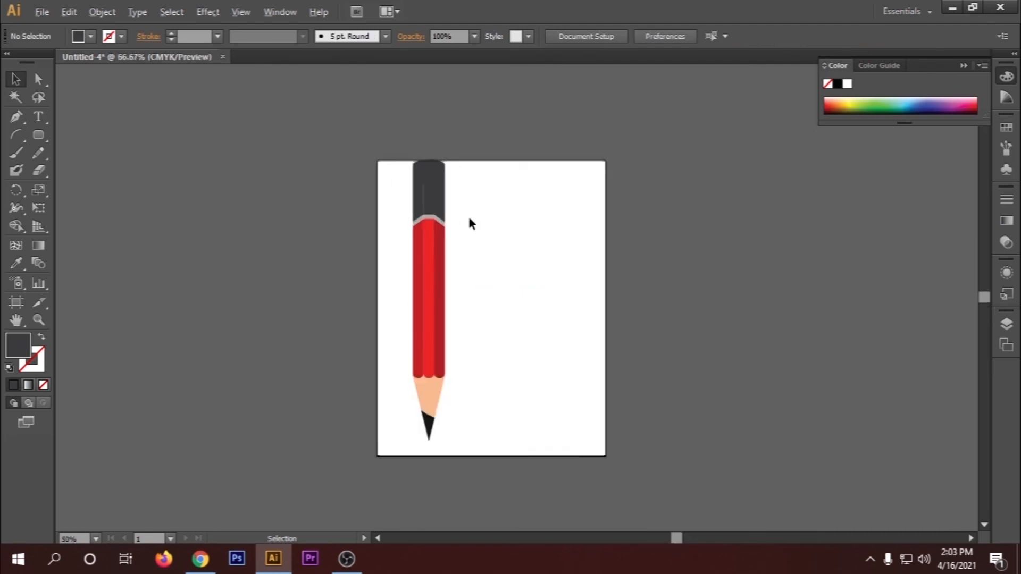
click(406, 189)
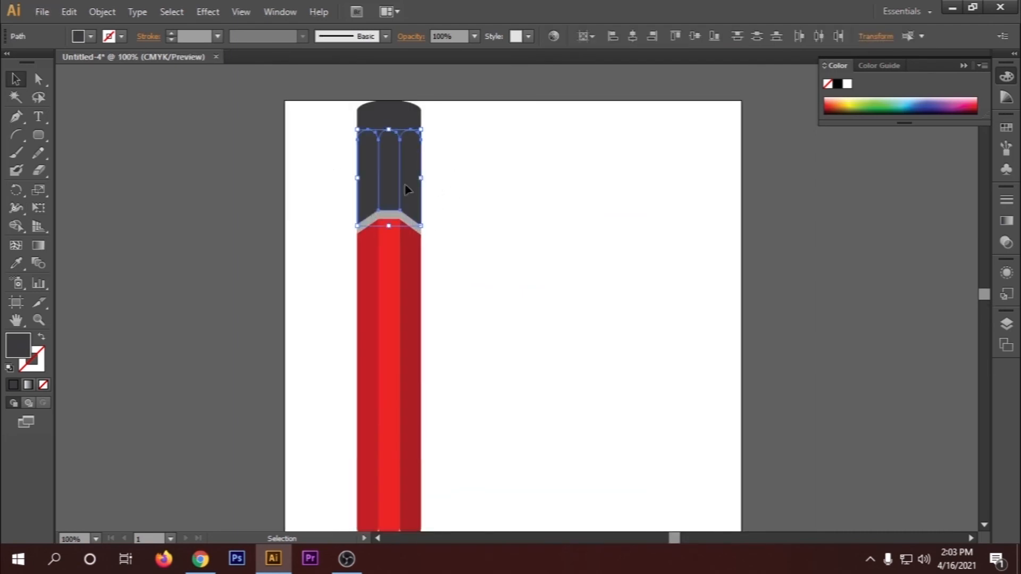
click(20, 268)
click(379, 311)
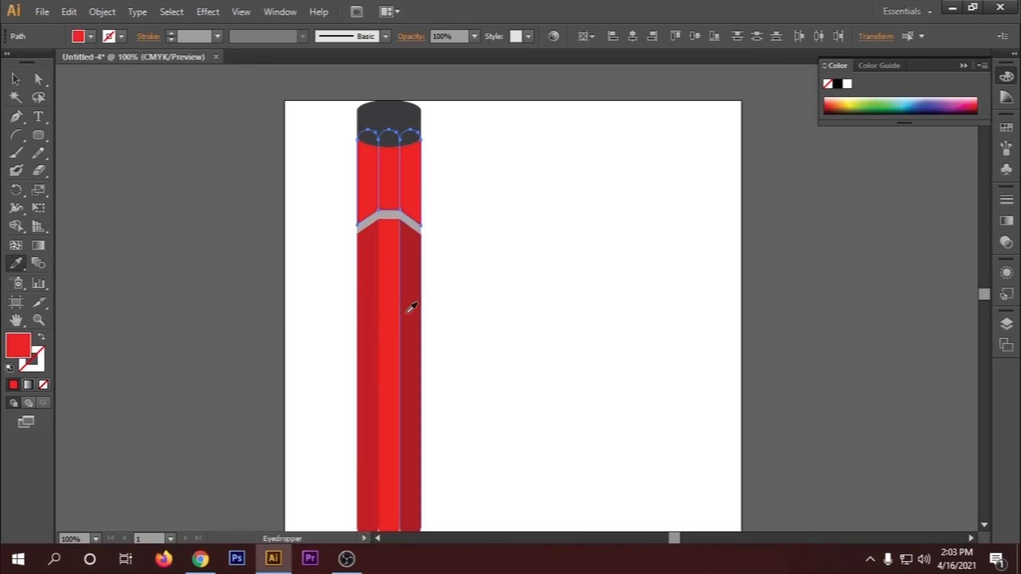
click(16, 78)
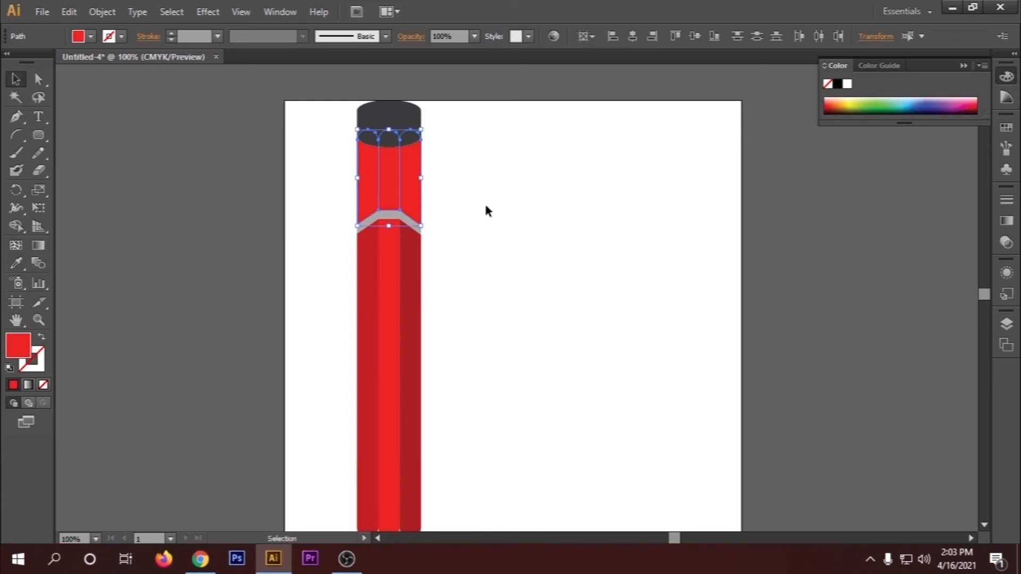
click(458, 223)
Recolour the right section above the grey band with the darkest red sampled from the right bar
click(417, 192)
click(17, 263)
click(412, 312)
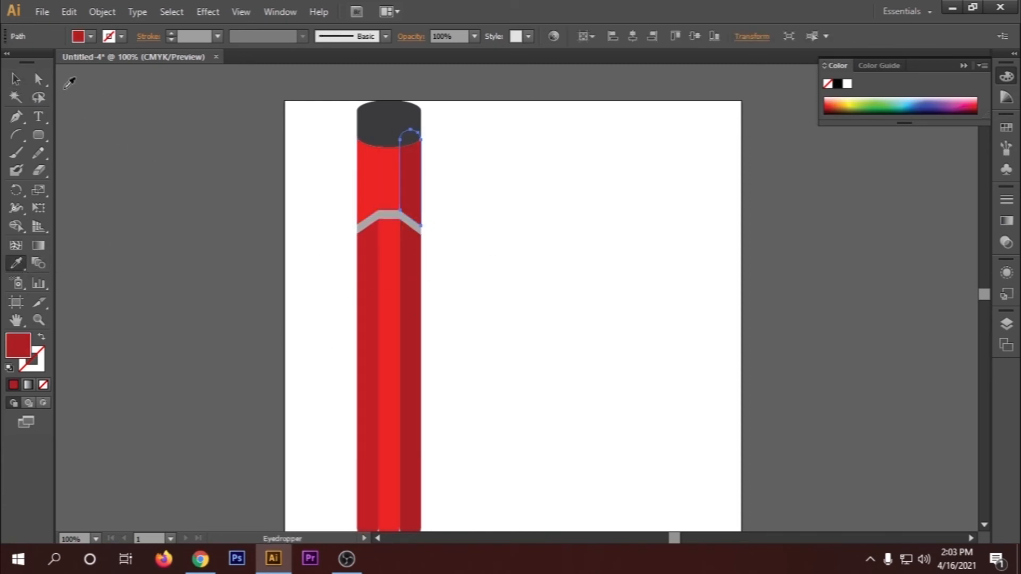
click(15, 78)
click(347, 208)
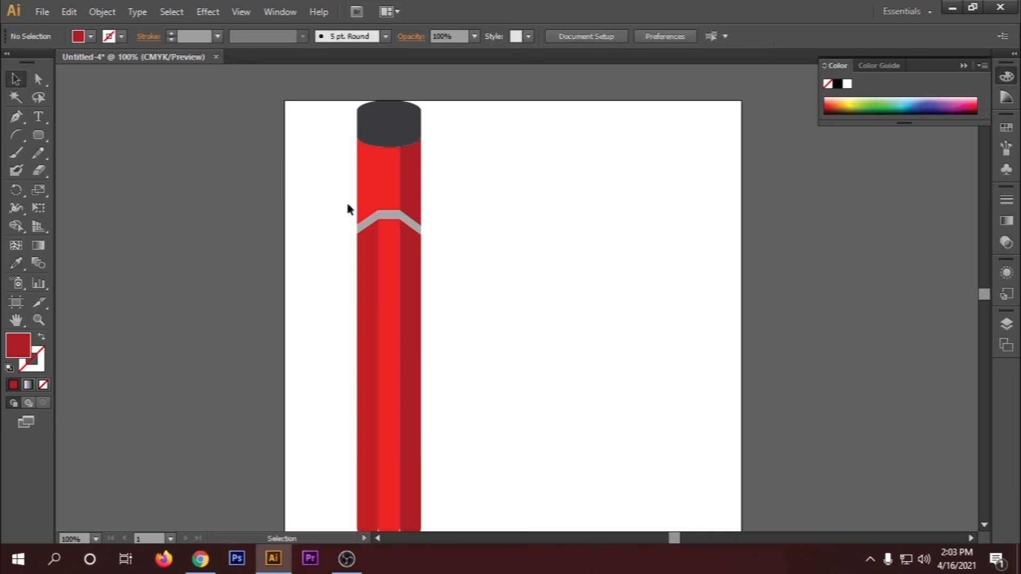
Recolour the left section above the grey band with the medium red sampled from the left bar
click(389, 186)
click(17, 262)
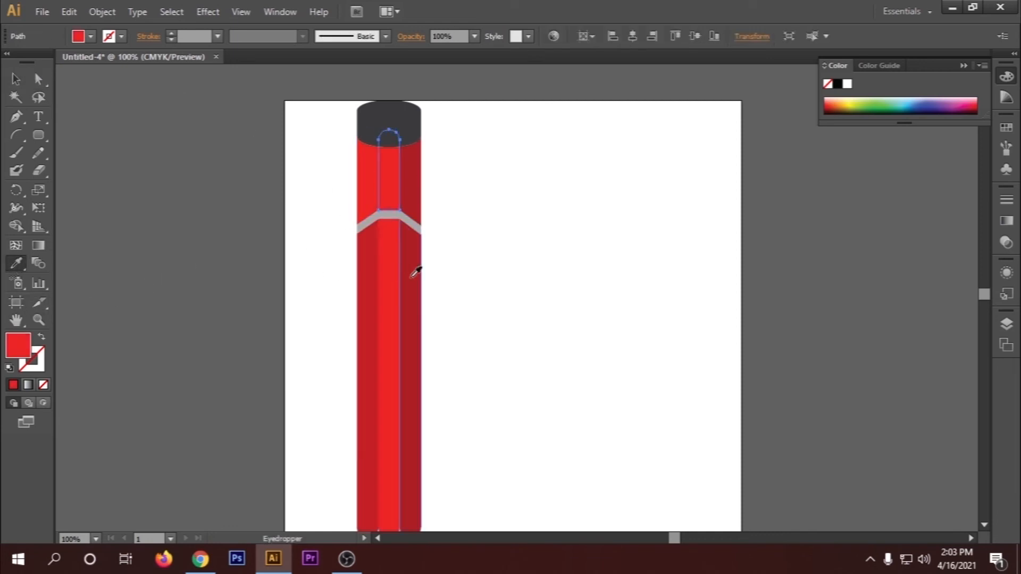
click(16, 78)
click(344, 163)
click(367, 176)
click(18, 263)
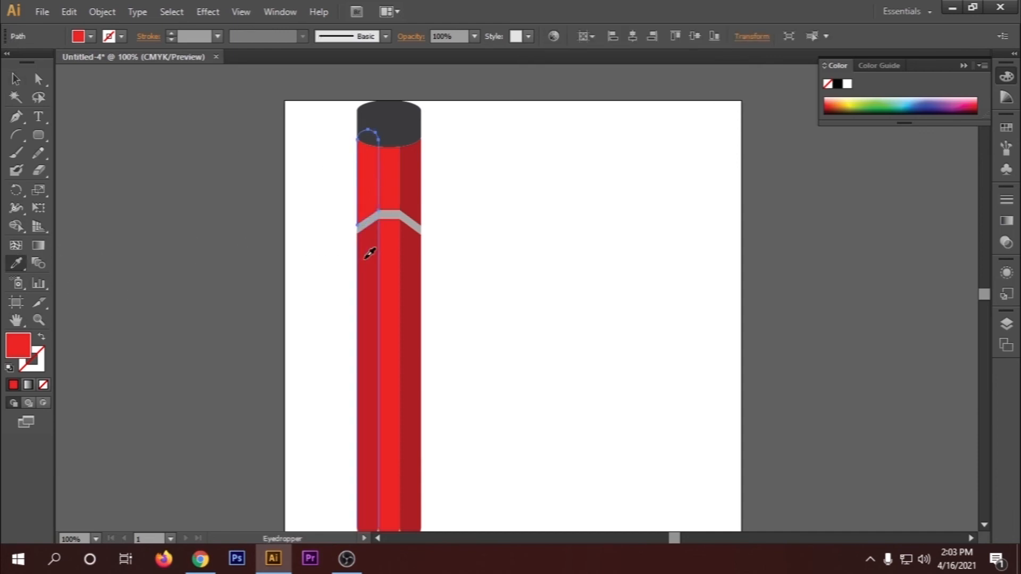
click(367, 251)
click(15, 80)
click(515, 218)
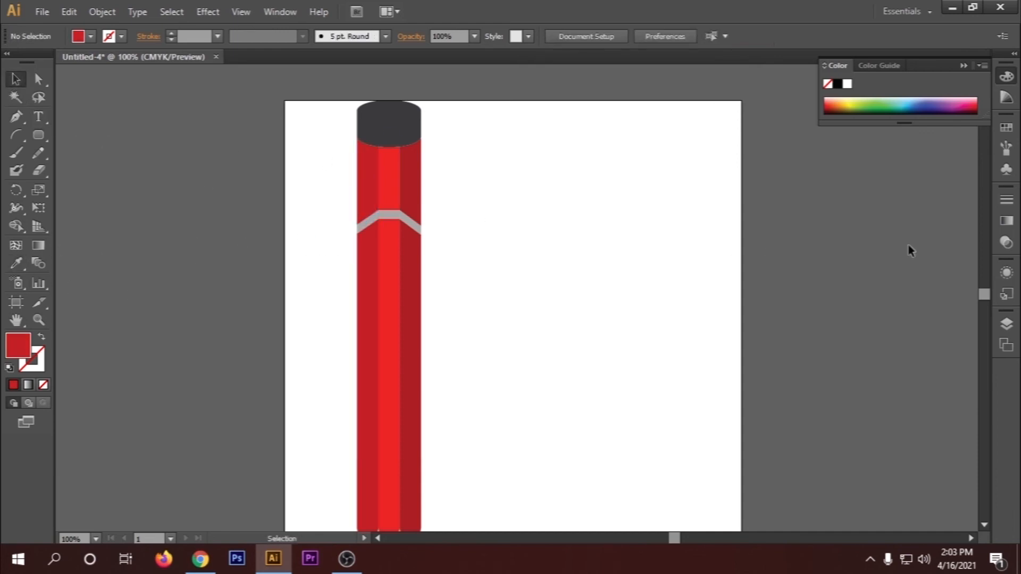
Fill the rounded cap at the pencil's upper end with the peach colour sampled from the sharpened tip
alt+scroll(538, 322, up, 1)
alt+scroll(538, 322, down, 1)
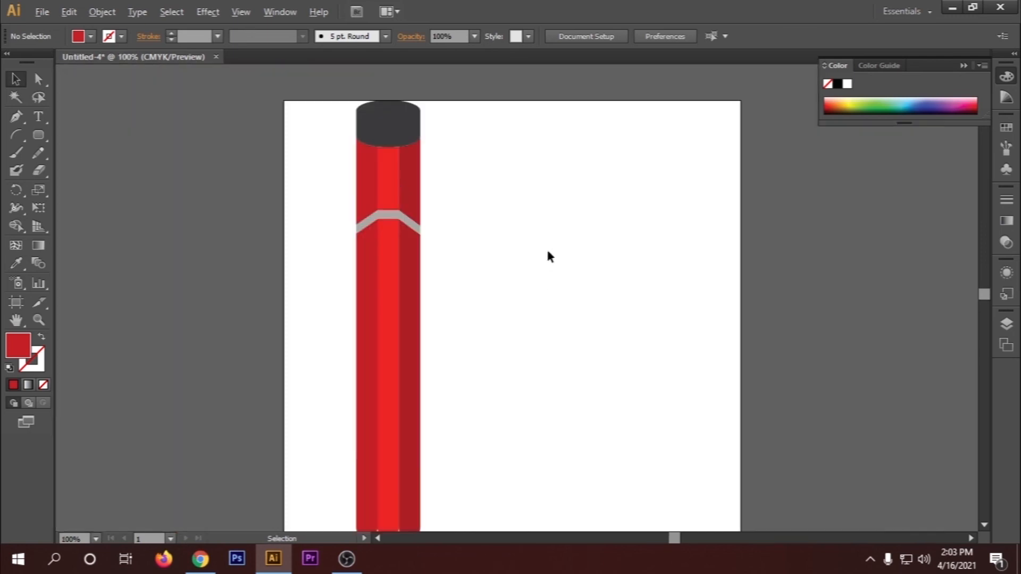
alt+scroll(438, 208, down, 2)
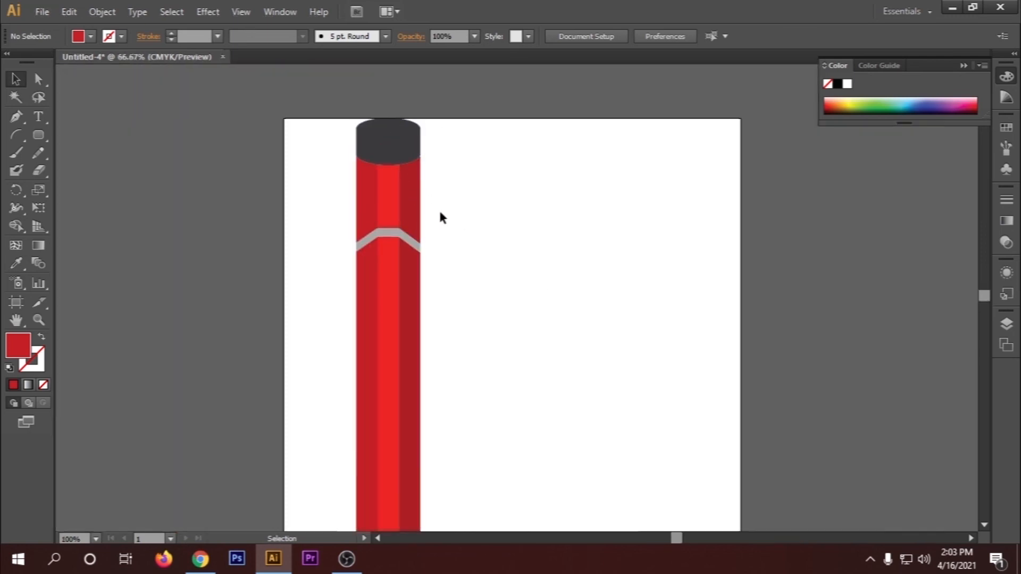
click(413, 181)
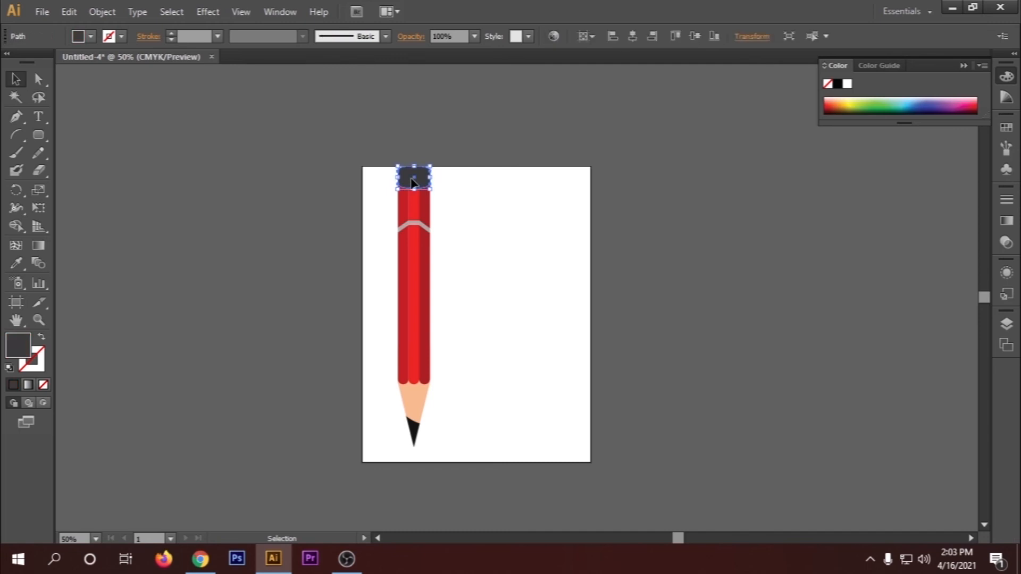
click(18, 264)
click(420, 398)
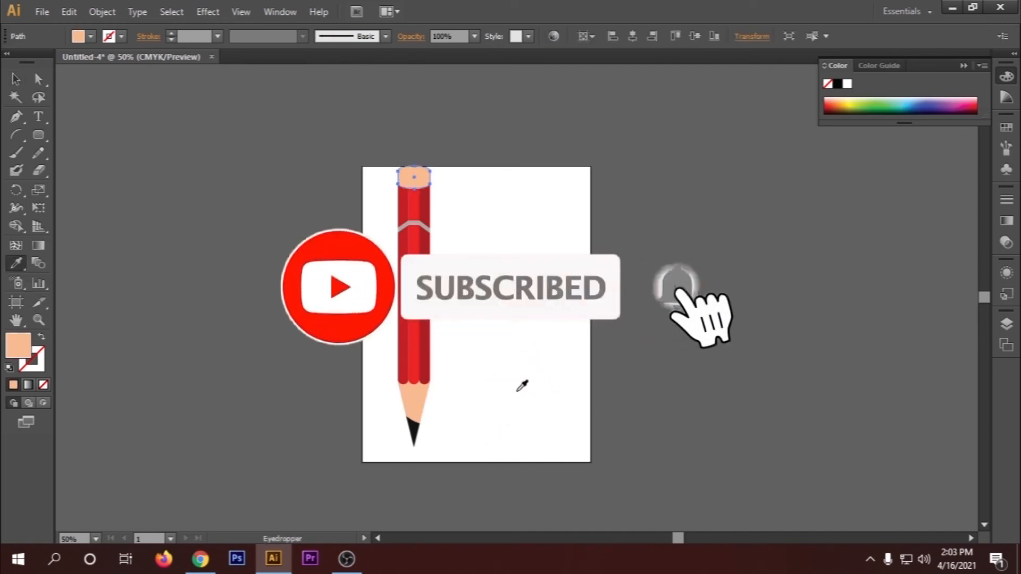
click(16, 80)
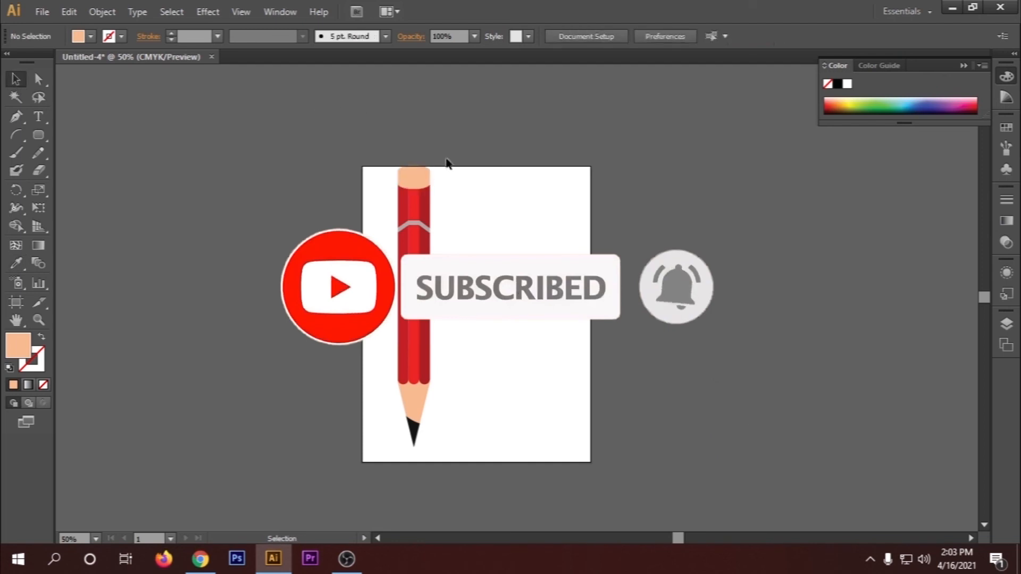
Stretch the peach cap upward to make it taller
click(415, 164)
drag(415, 165, 414, 154)
click(478, 202)
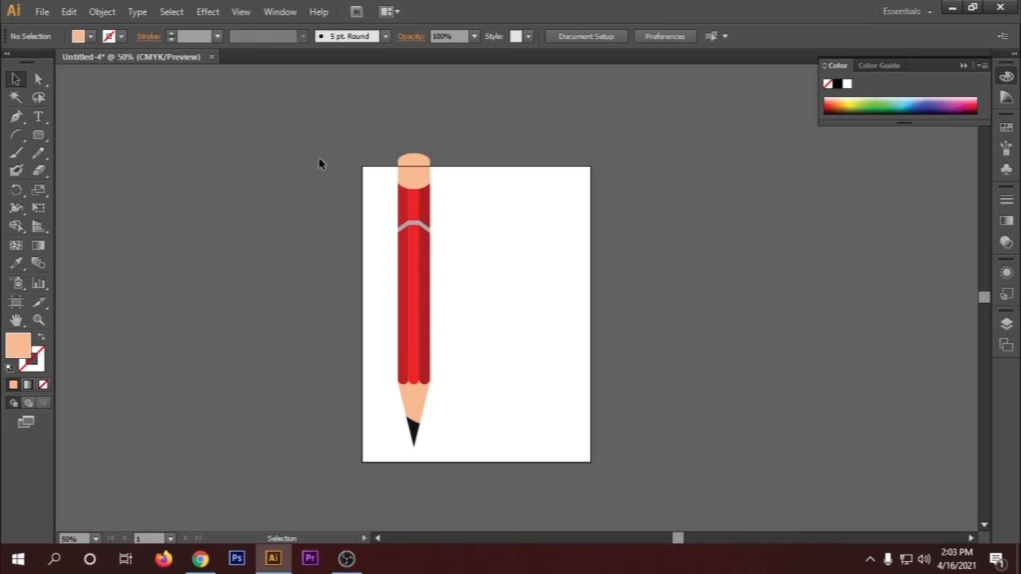
Group the whole pencil and place a copy of it a short distance to its right
mouse_move(335, 145)
mouse_down()
mouse_move(481, 388)
mouse_move(459, 442)
mouse_up()
key(ctrl+g)
mouse_move(416, 222)
mouse_down()
mouse_move(416, 237)
mouse_move(460, 235)
mouse_up()
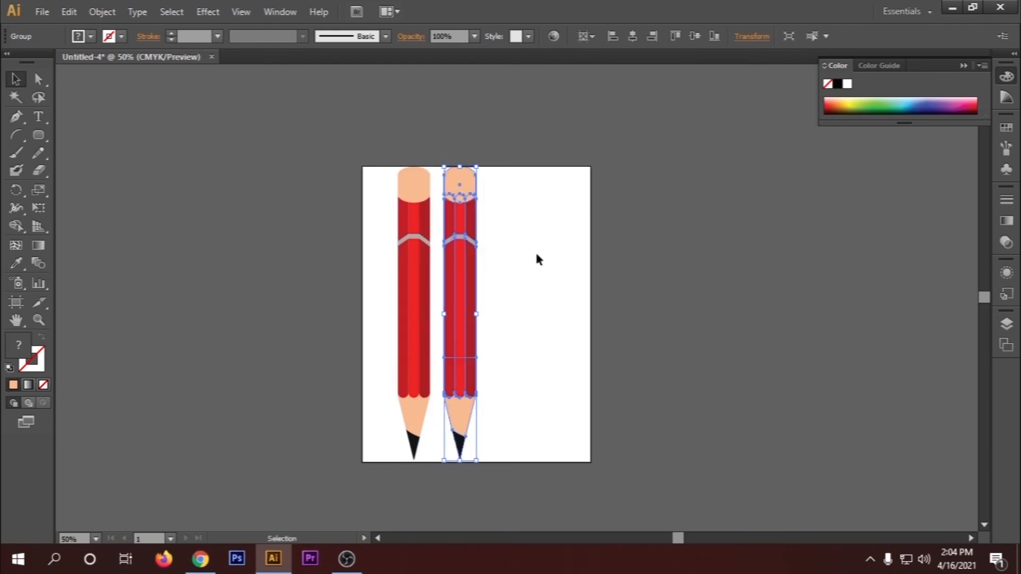
Repeat the pencil copy three more times to make an evenly spaced row of five pencils
key(ctrl+d)
key(ctrl+d)
key(ctrl+d)
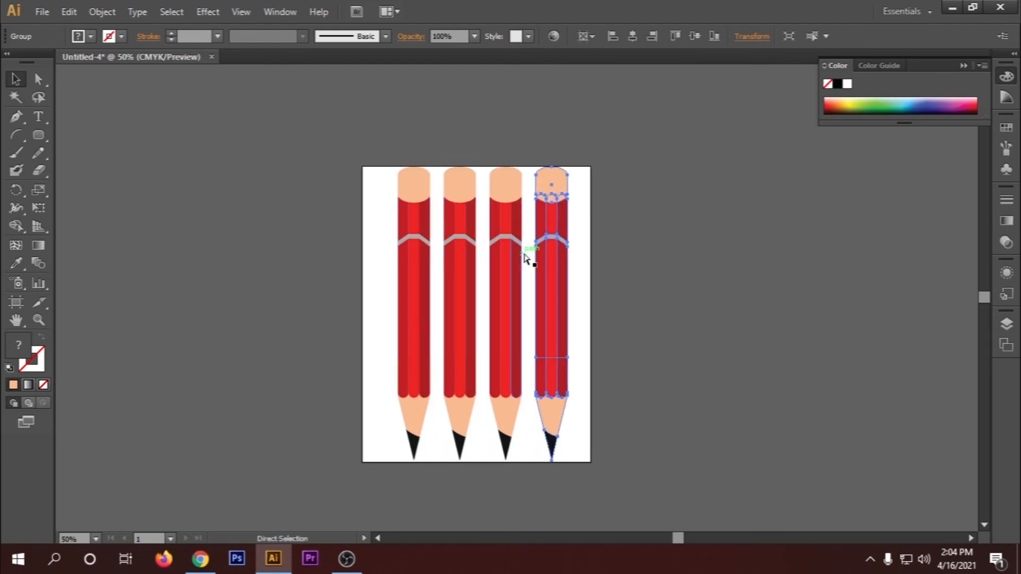
Shift all five pencils left together so that the row is centred on the artboard
mouse_move(369, 235)
mouse_down()
mouse_move(631, 353)
mouse_move(632, 390)
mouse_up()
drag(556, 299, 530, 307)
click(660, 307)
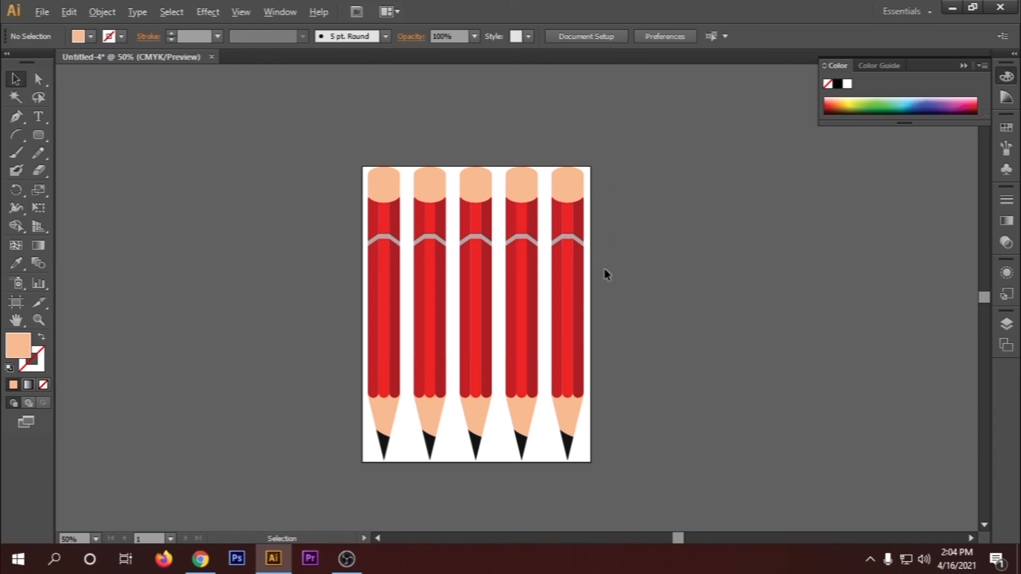
Examine the row of five pencils, checking the bars, grey bands and tips up close
alt+scroll(604, 273, up, 1)
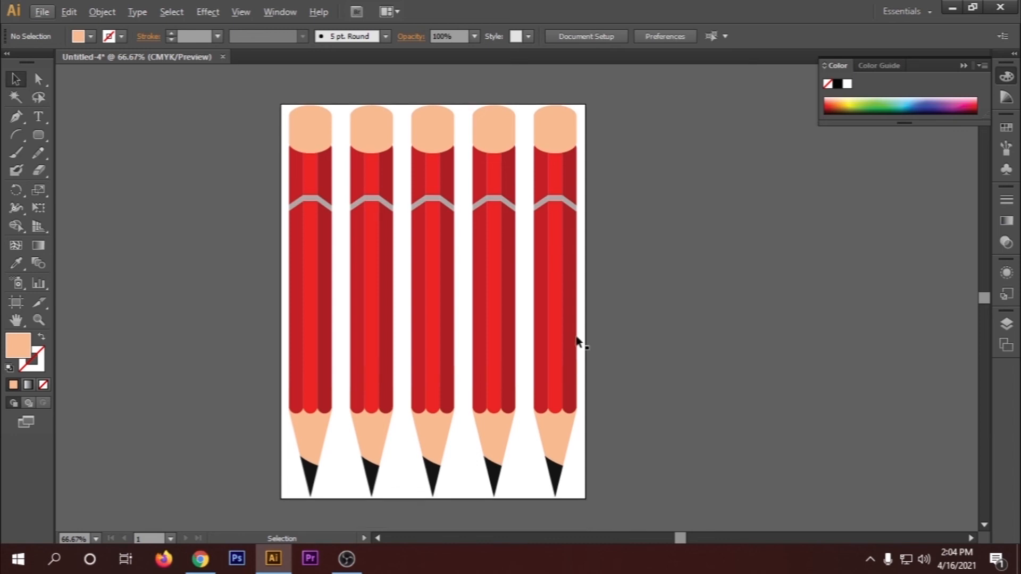
alt+scroll(444, 340, up, 1)
alt+scroll(438, 330, down, 1)
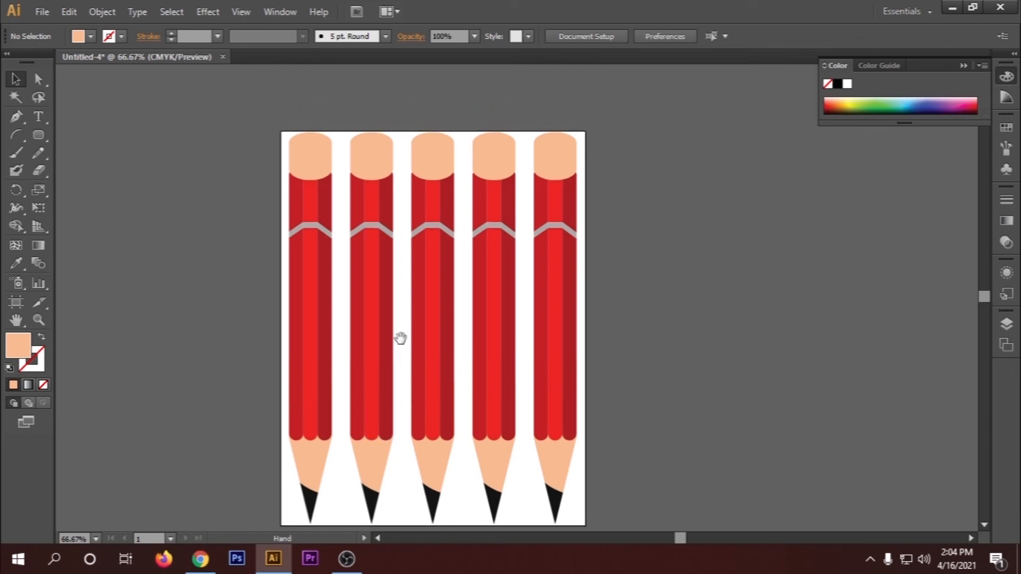
alt+scroll(402, 340, up, 1)
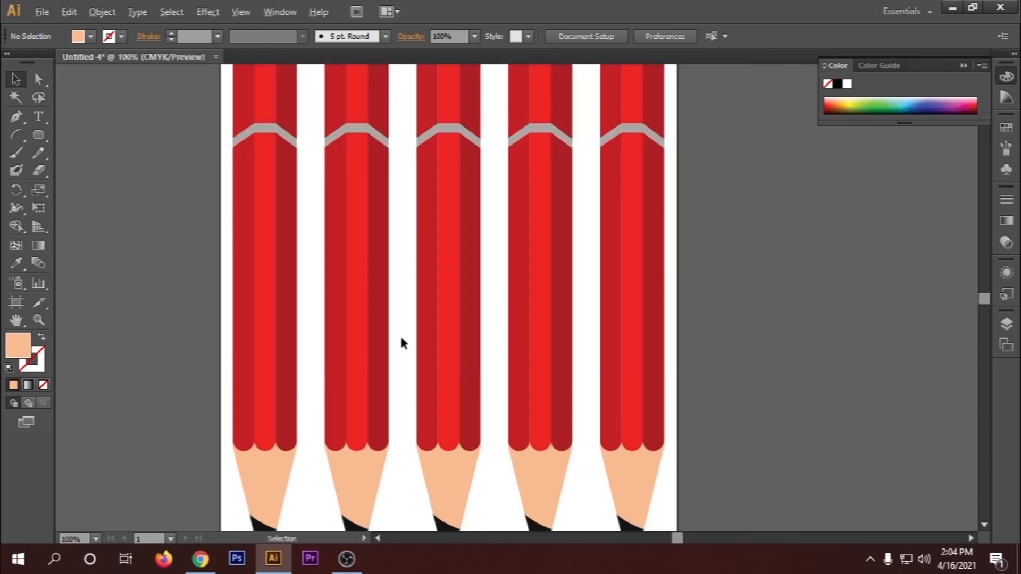
scroll(400, 334, down, 2)
scroll(400, 334, up, 2)
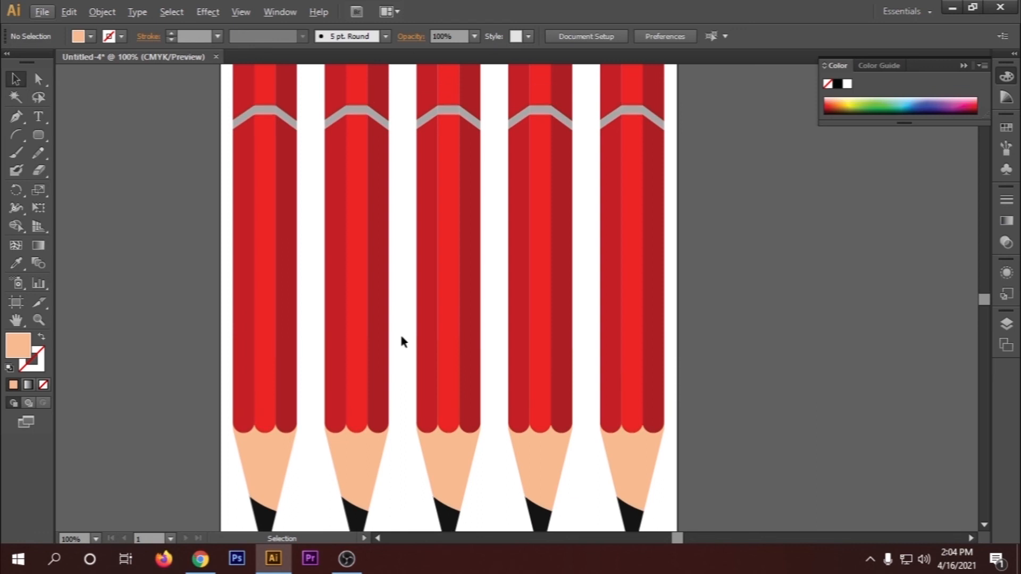
scroll(402, 336, up, 1)
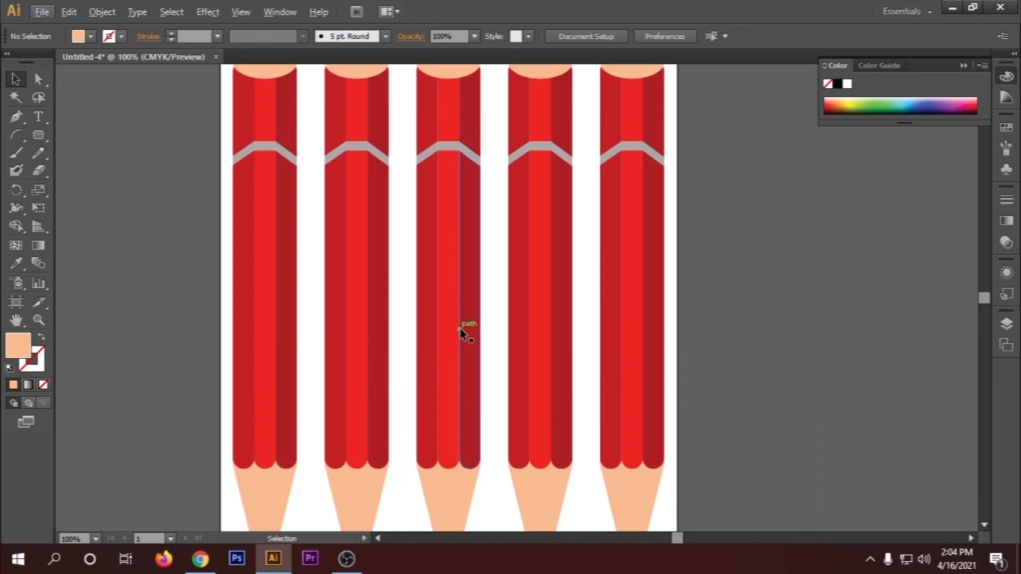
scroll(460, 328, down, 1)
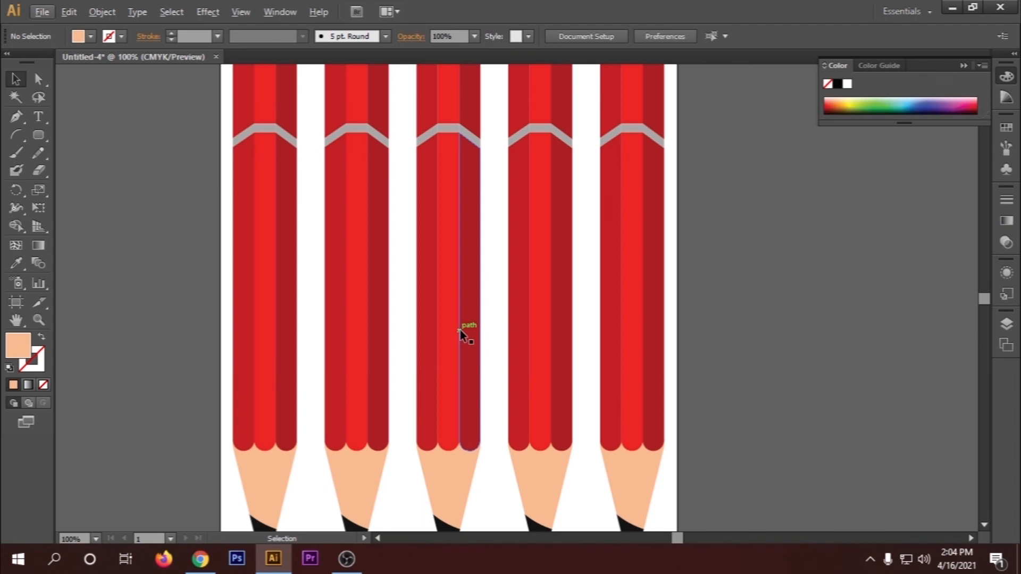
scroll(461, 330, down, 1)
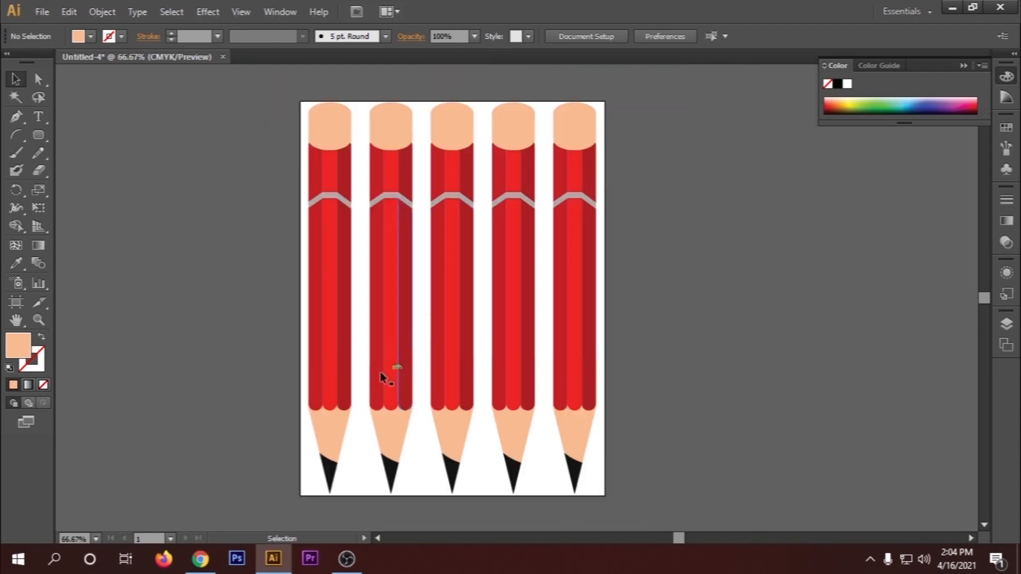
Export the artwork to the Desktop as the JPEG file Untitled-4, replacing the existing file
click(45, 11)
click(117, 292)
click(279, 398)
click(280, 400)
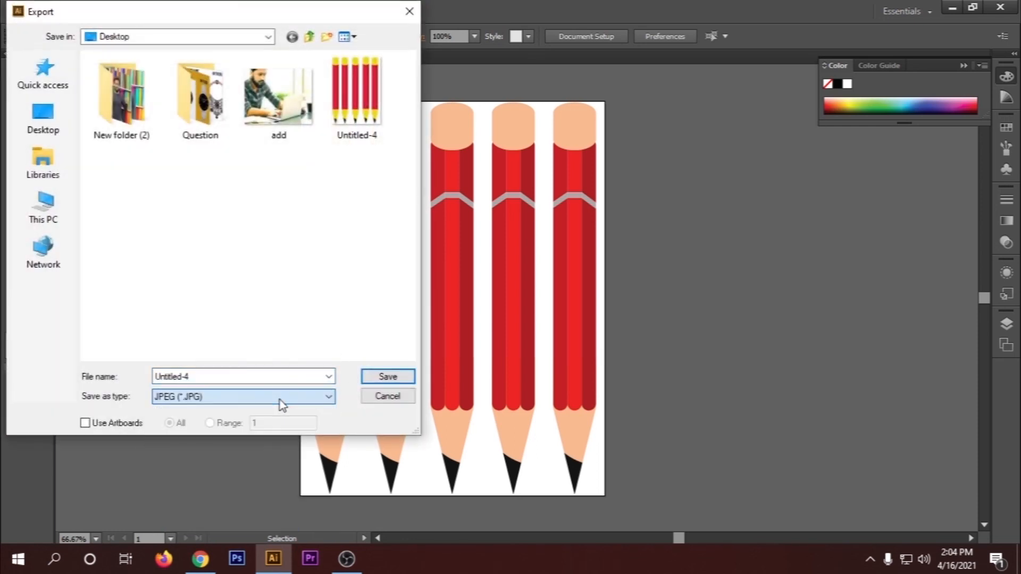
click(73, 133)
click(390, 375)
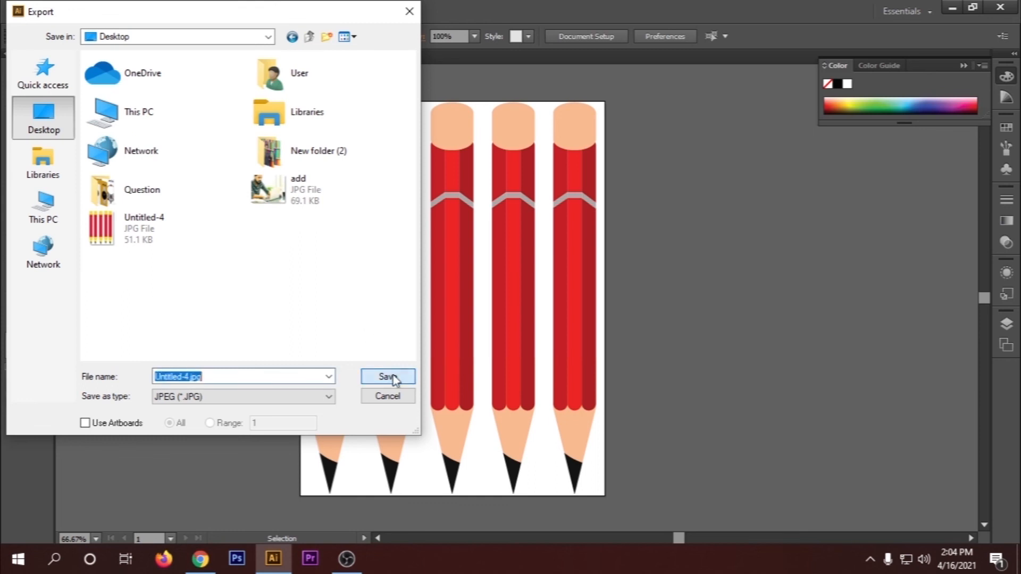
click(394, 377)
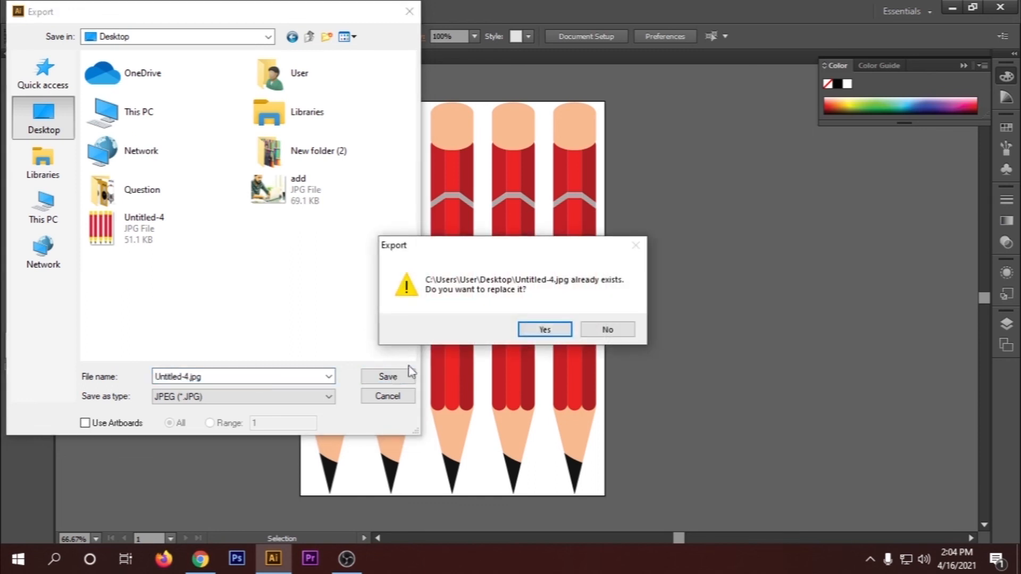
click(543, 330)
click(477, 175)
click(468, 191)
click(589, 399)
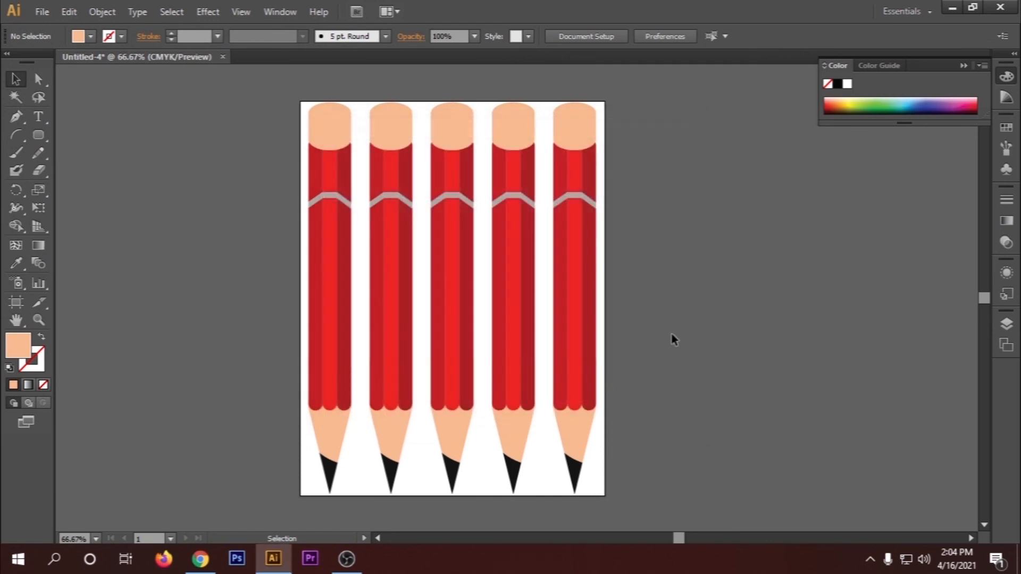